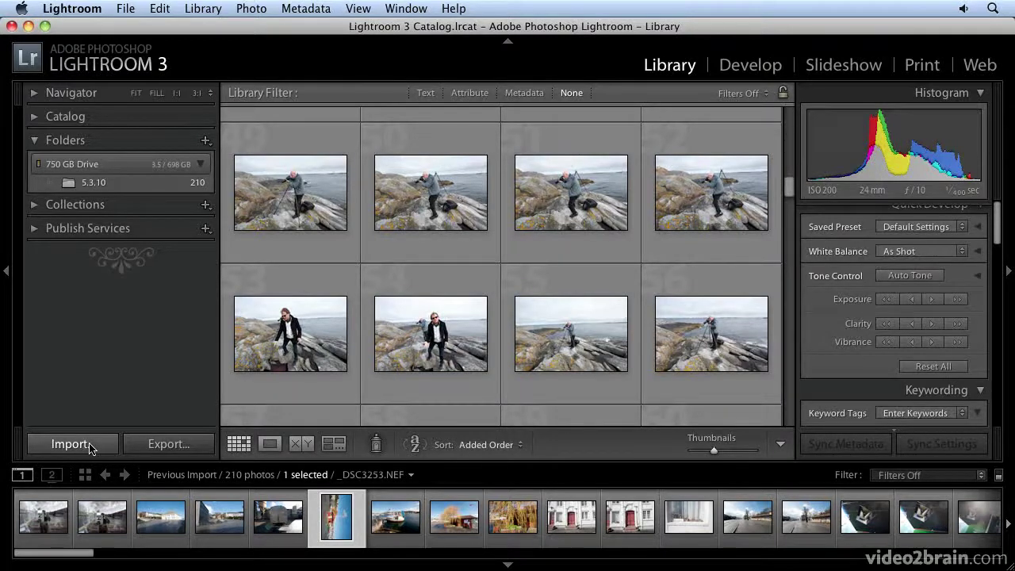
# Open the photo import window and expand the 750 GB Drive in the source list.
pyautogui.click(70, 445)
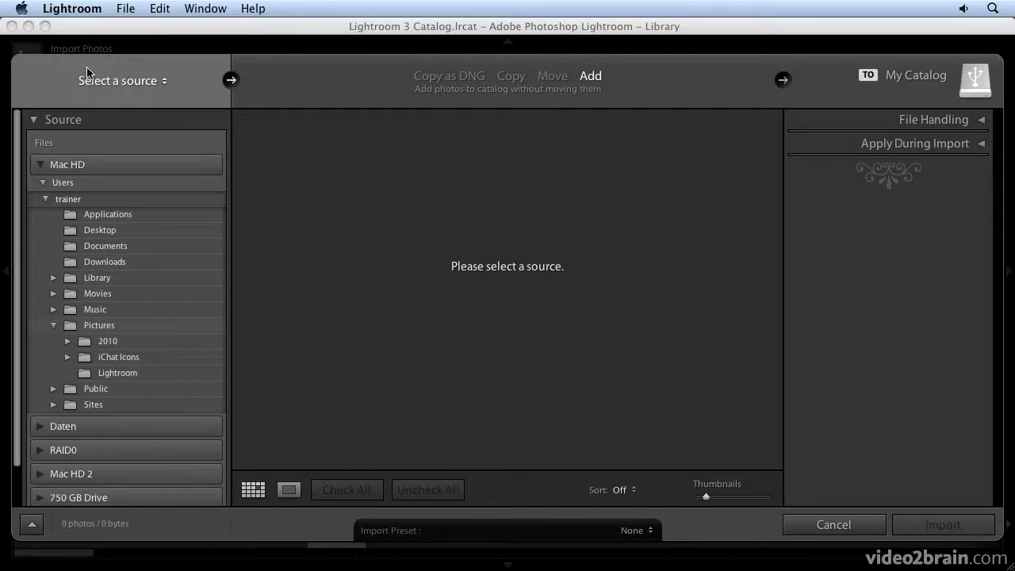
pyautogui.scroll(-3, 91, 285)
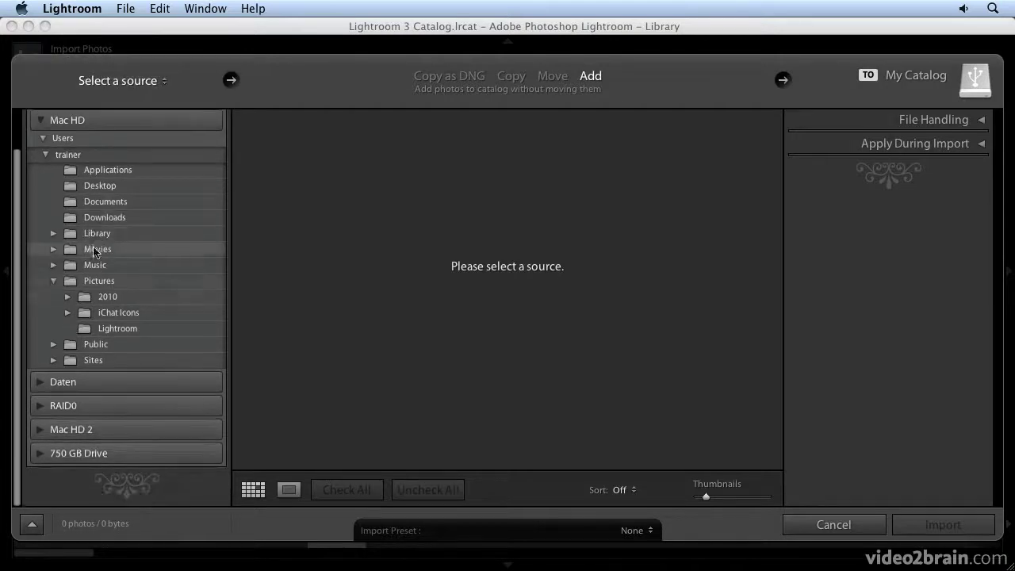
pyautogui.scroll(3, 55, 437)
pyautogui.scroll(-3, 60, 448)
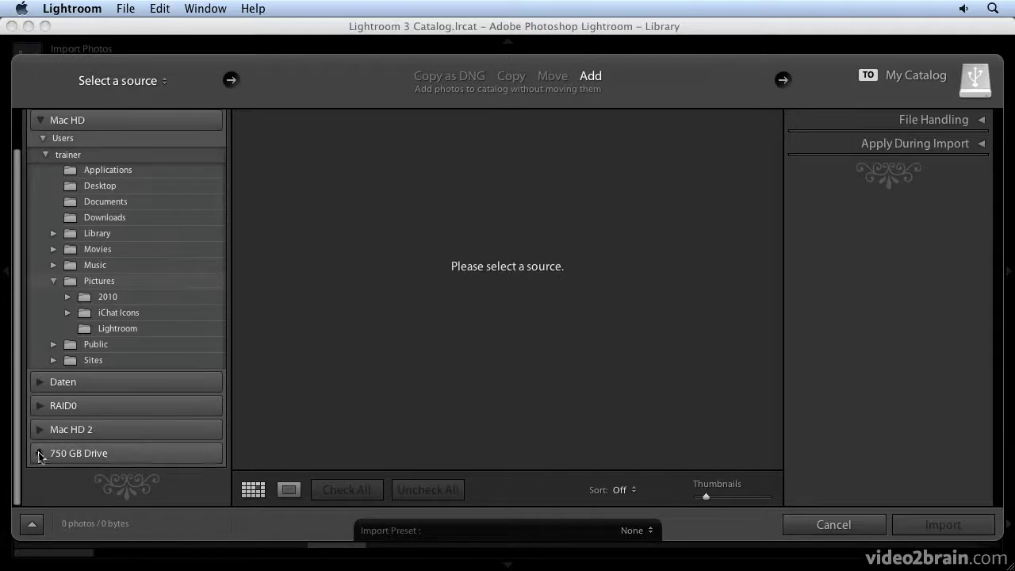
pyautogui.click(40, 456)
# Choose the 4/10/10 folder inside AA_Photos by Year, 2010 on the 750 GB Drive as the import source.
pyautogui.scroll(-3, 101, 441)
pyautogui.scroll(-1, 101, 444)
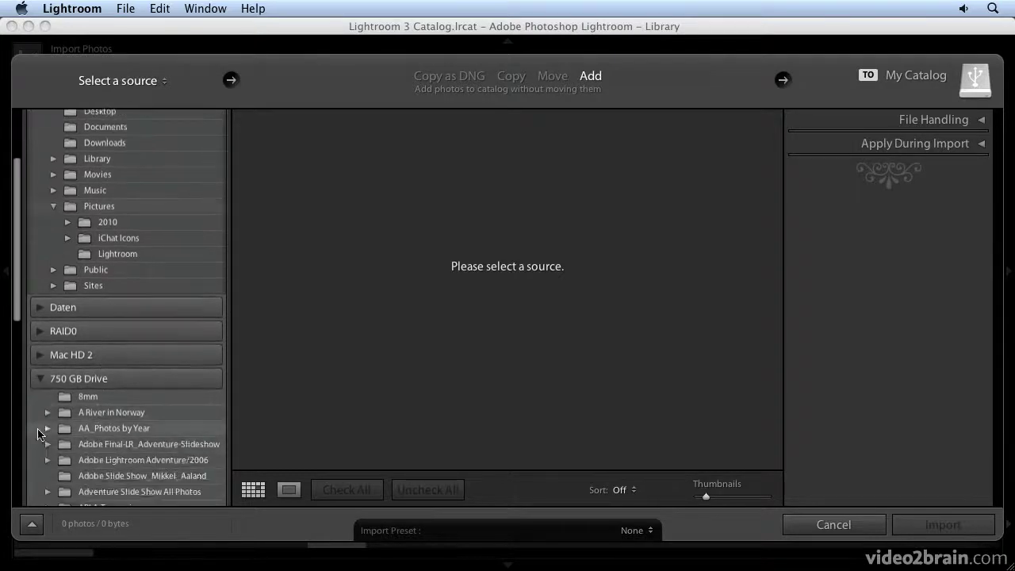
pyautogui.click(48, 428)
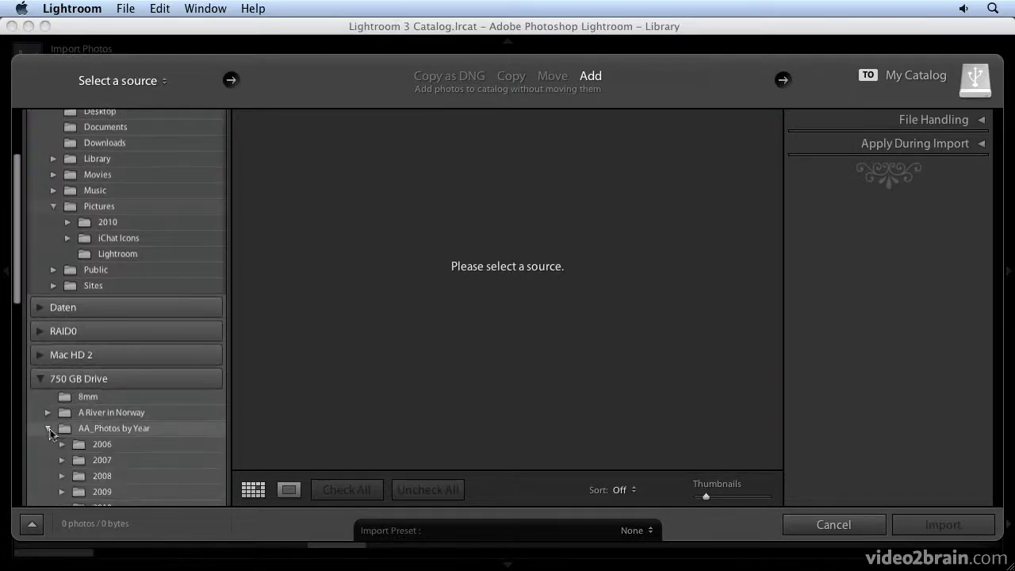
pyautogui.scroll(-7, 79, 424)
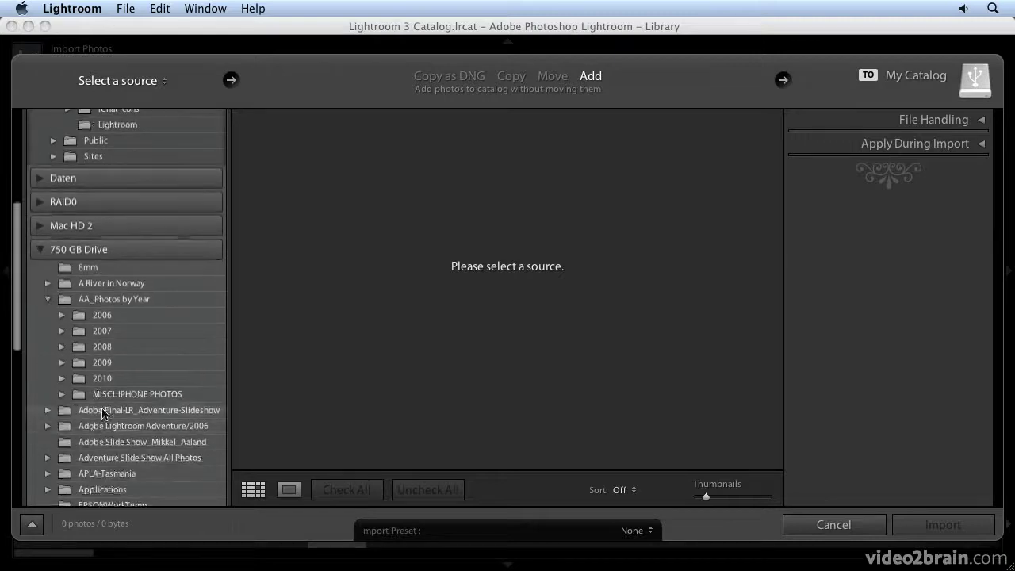
pyautogui.click(62, 378)
pyautogui.scroll(-5, 111, 389)
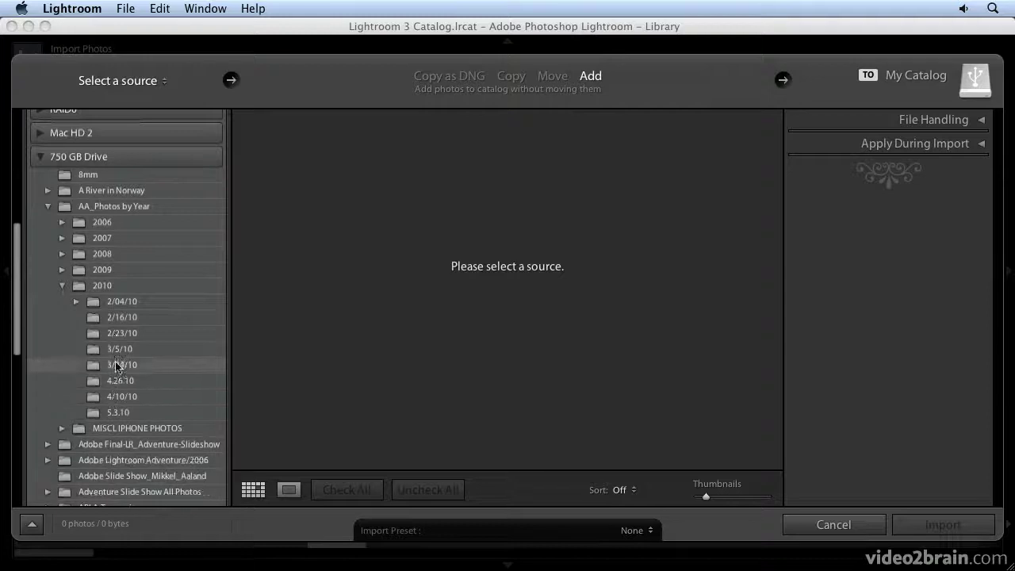
pyautogui.click(117, 399)
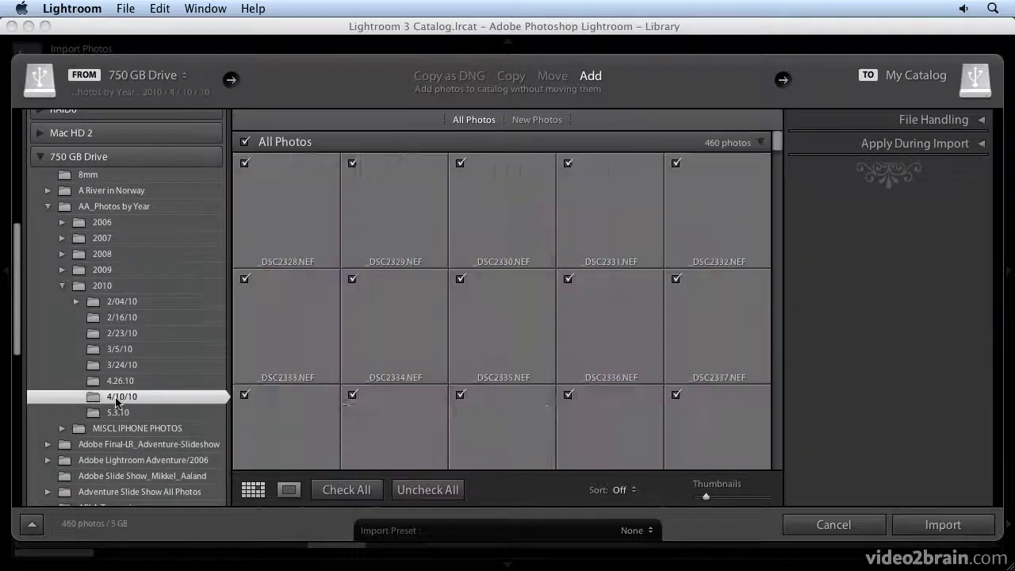
# Look at the Include Subfolders option of the source list and return to the chosen 4/10/10 folder.
pyautogui.scroll(10, 168, 324)
pyautogui.scroll(8, 166, 323)
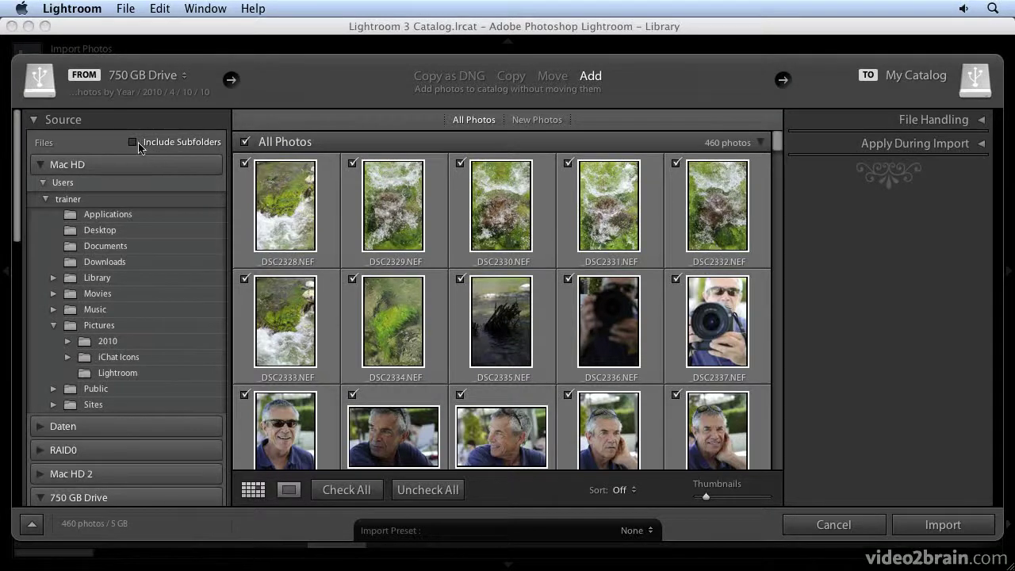
pyautogui.scroll(-10, 150, 179)
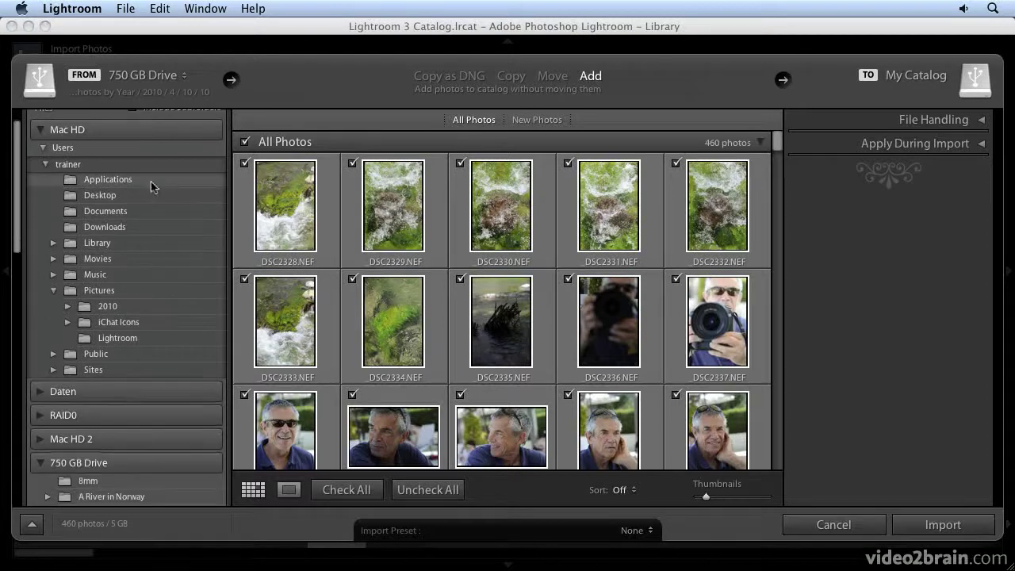
pyautogui.scroll(-4, 150, 185)
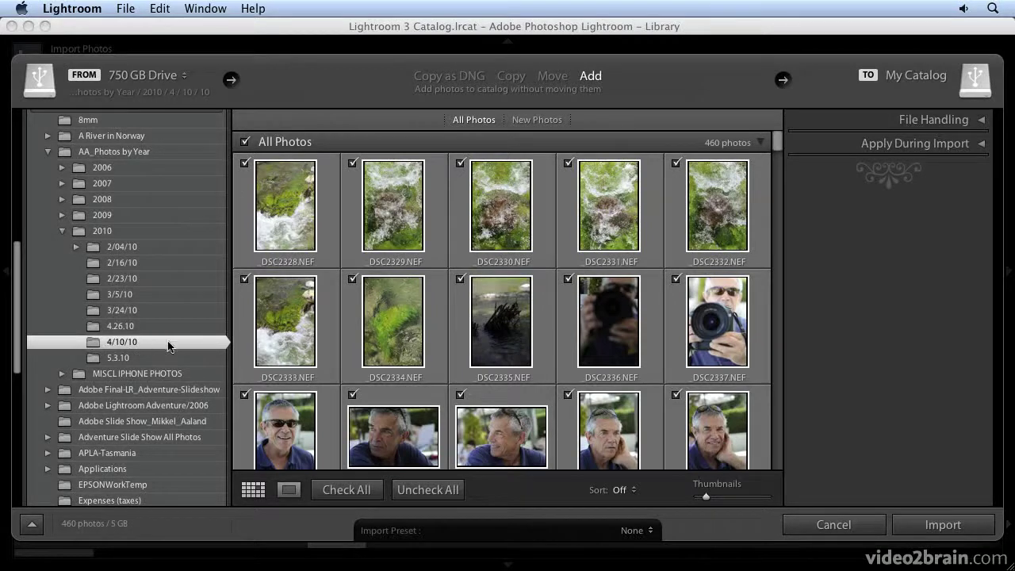
# Browse through the photo thumbnails of the 4/10/10 folder to review what it contains before importing.
pyautogui.scroll(-6, 532, 358)
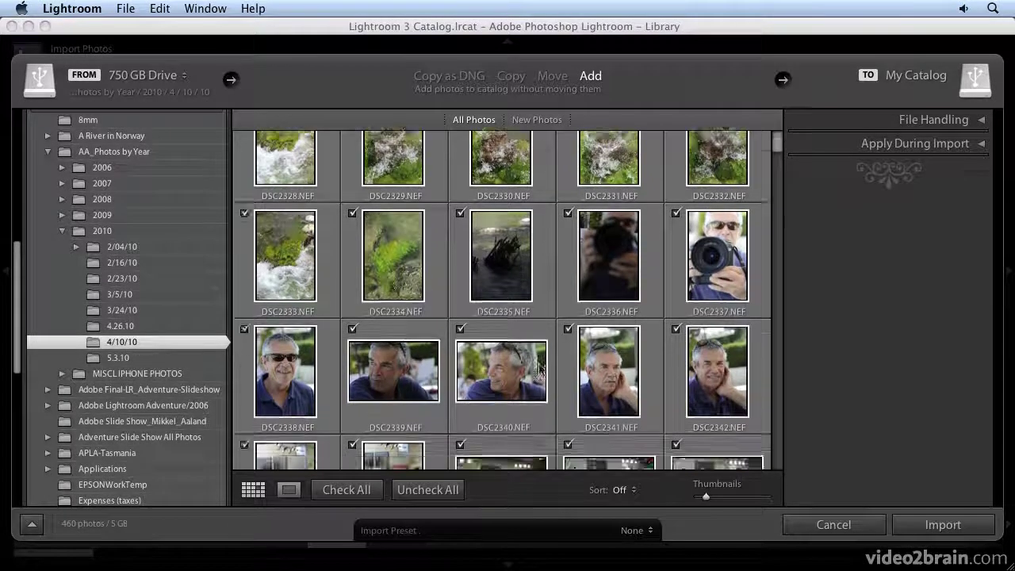
pyautogui.scroll(-3, 531, 359)
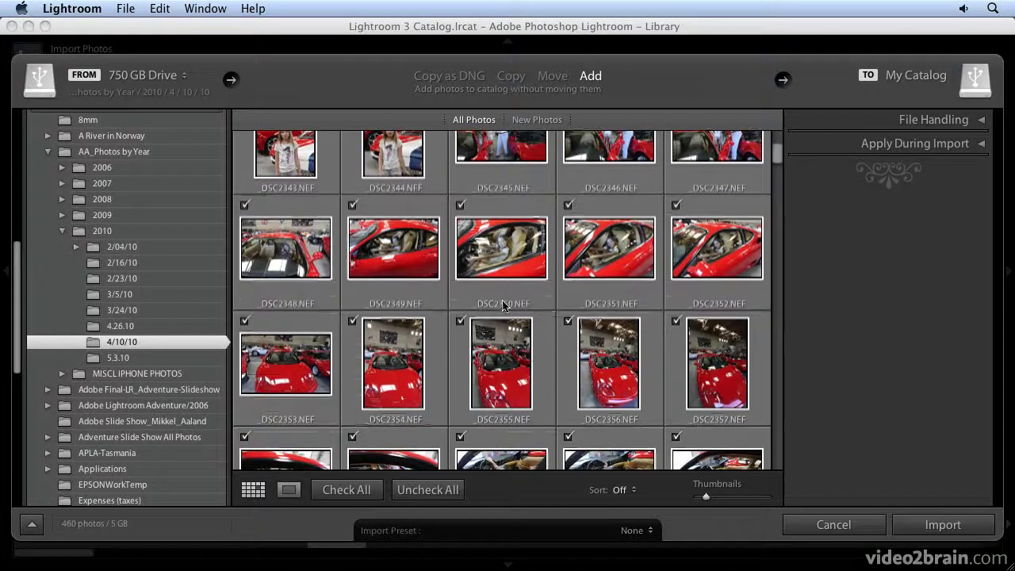
pyautogui.scroll(-1, 523, 322)
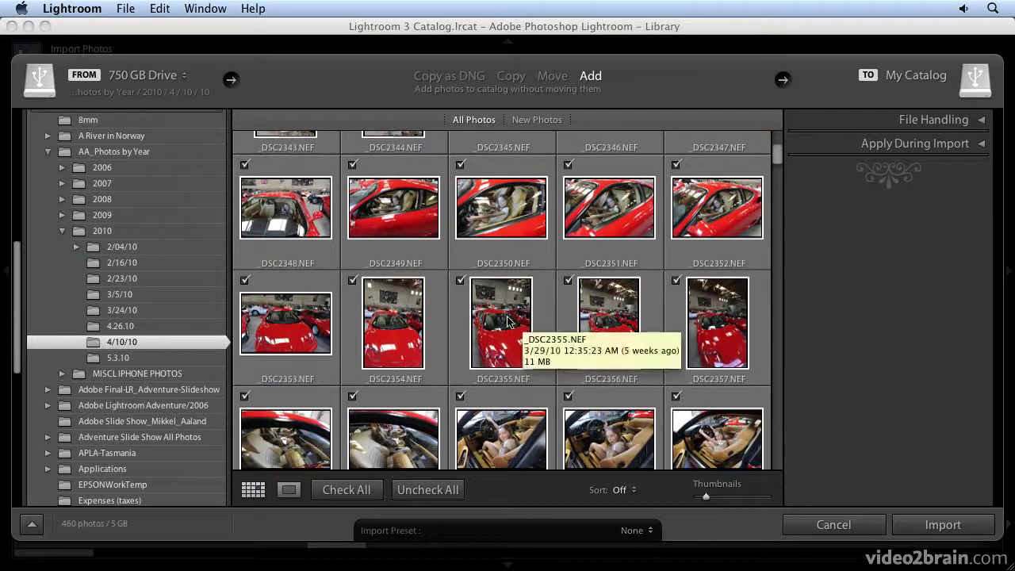
pyautogui.scroll(-3, 523, 322)
pyautogui.scroll(-15, 519, 359)
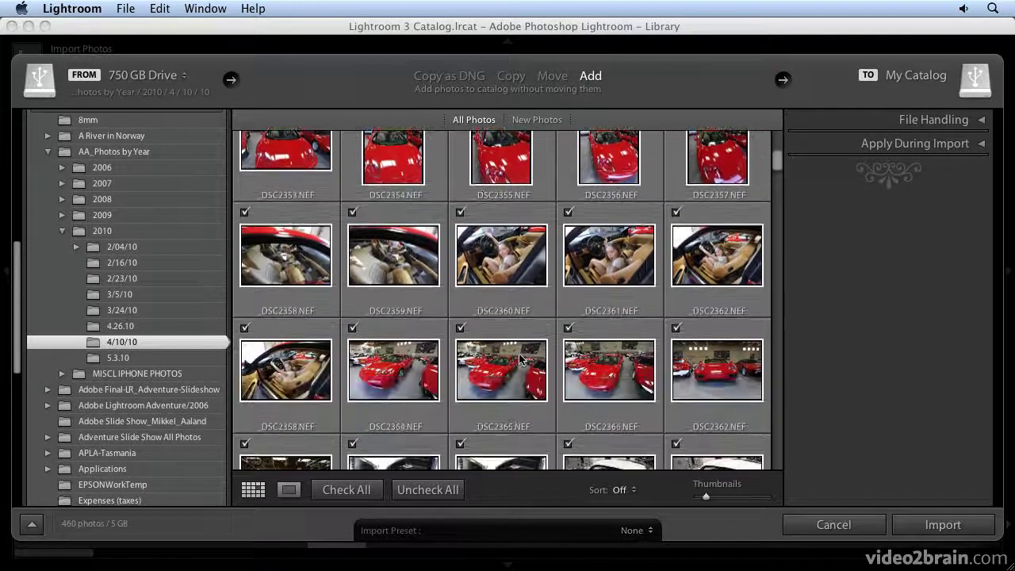
pyautogui.scroll(-8, 519, 359)
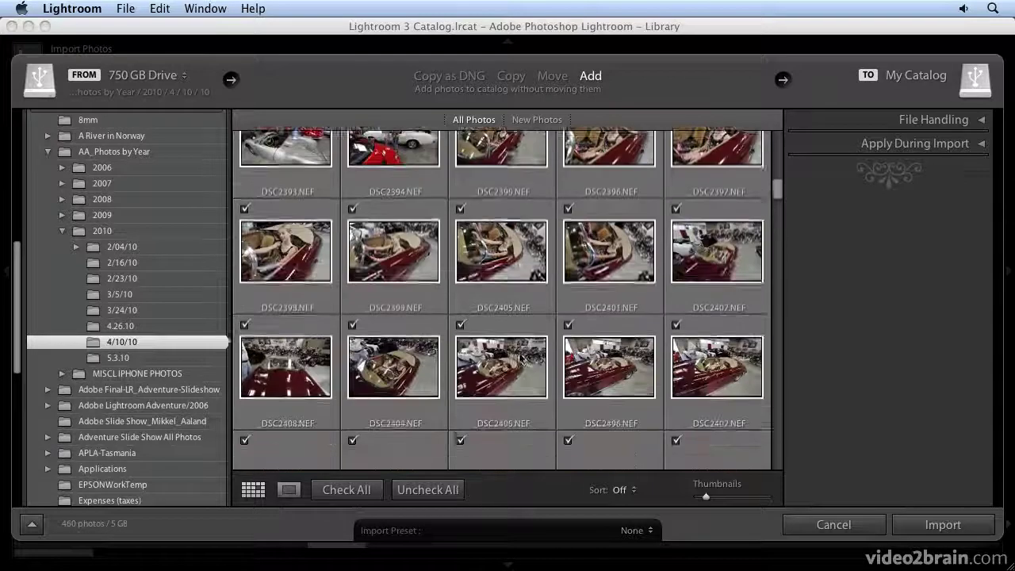
pyautogui.scroll(-10, 530, 223)
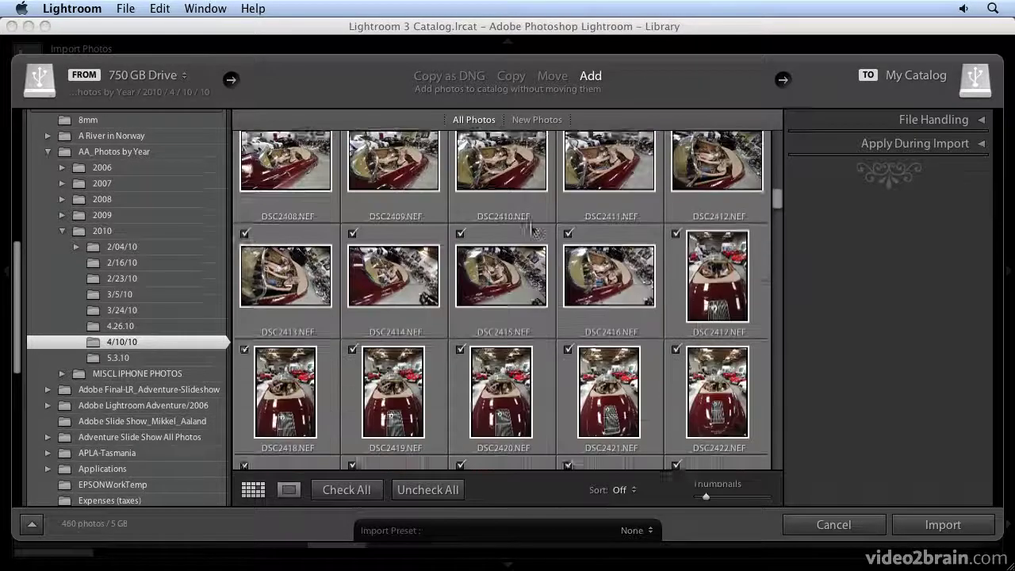
pyautogui.moveTo(776, 205); pyautogui.dragTo(777, 412)
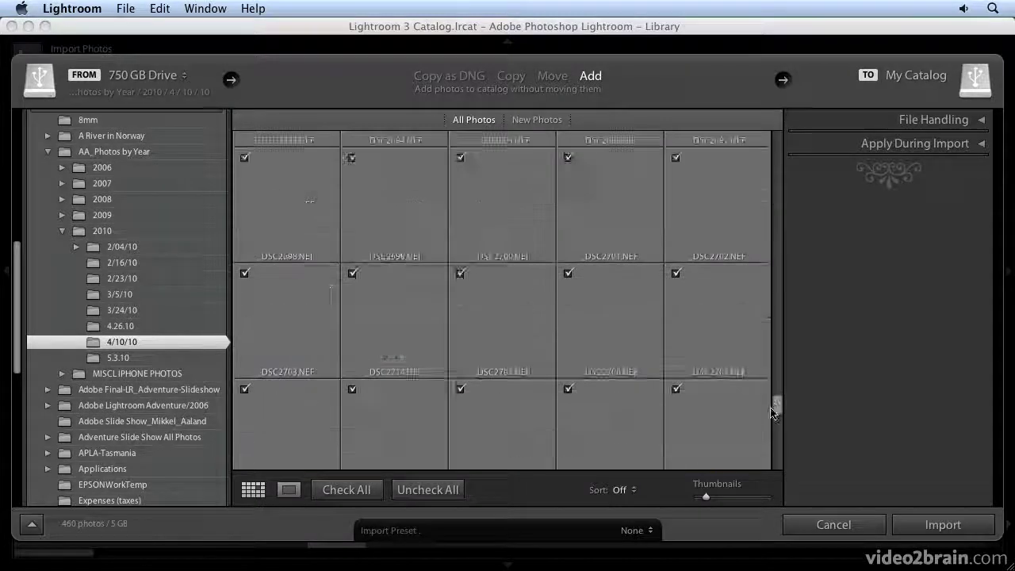
pyautogui.scroll(4, 506, 283)
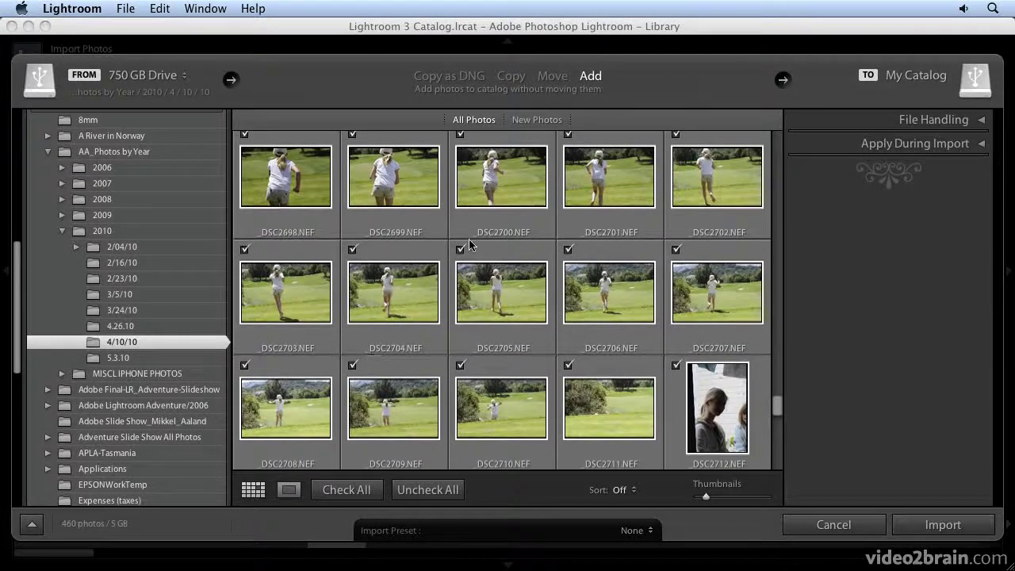
pyautogui.scroll(10, 487, 357)
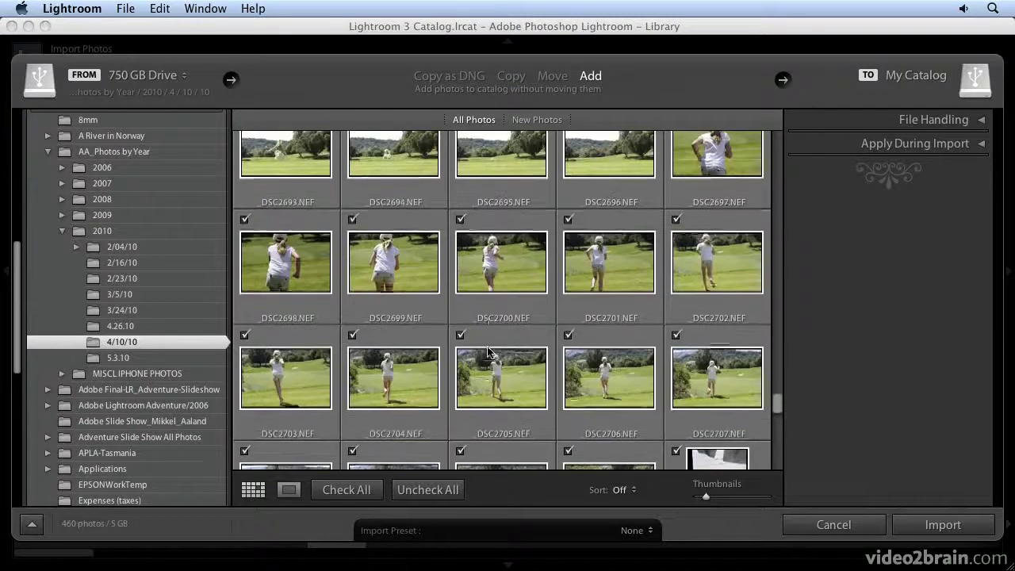
pyautogui.scroll(7, 489, 350)
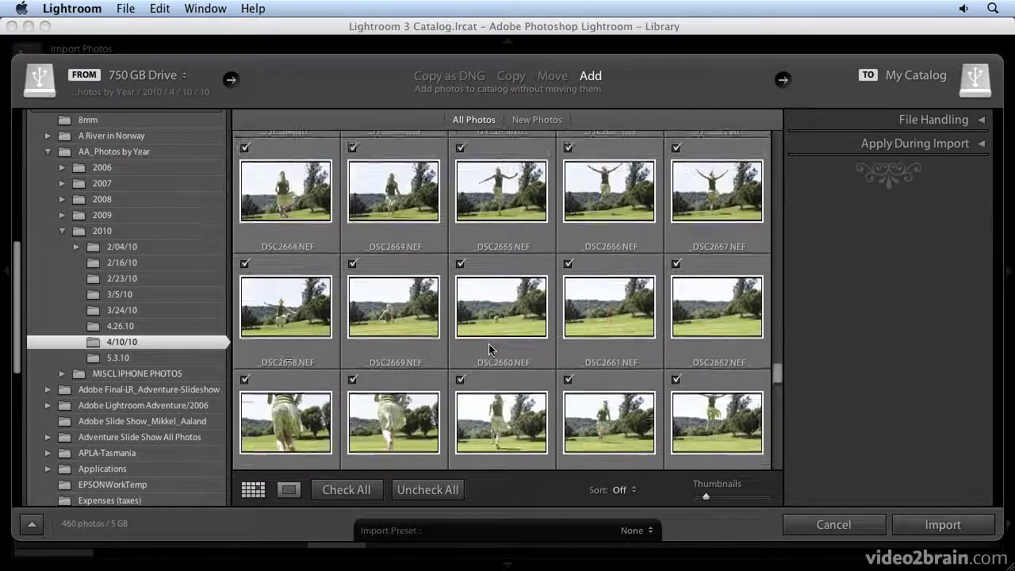
pyautogui.scroll(2, 488, 350)
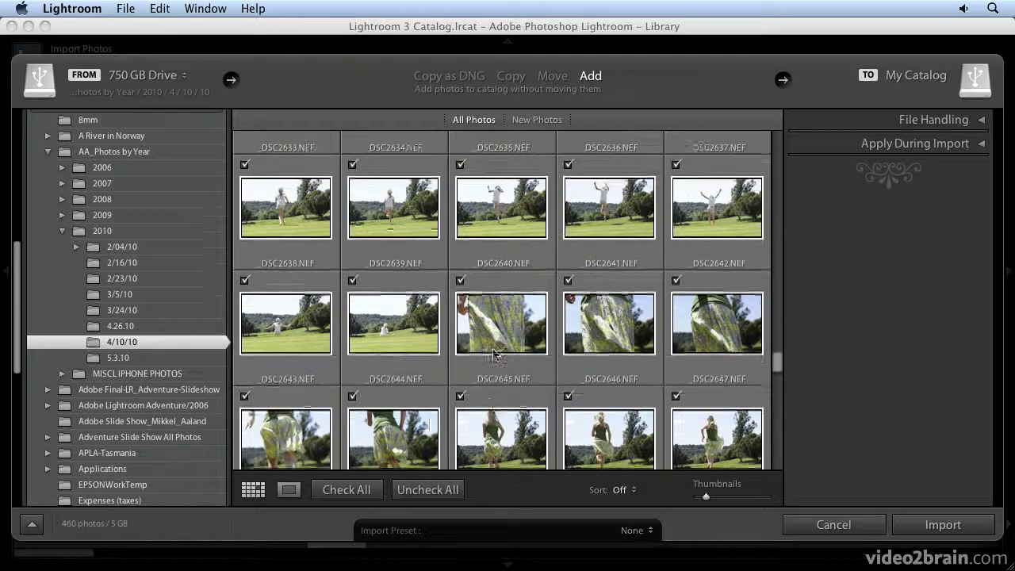
# View _DSC2641.NEF enlarged in Loupe view, inspect the girl's cap and shoulders at 1:1, and return to the fitted size.
pyautogui.click(605, 284)
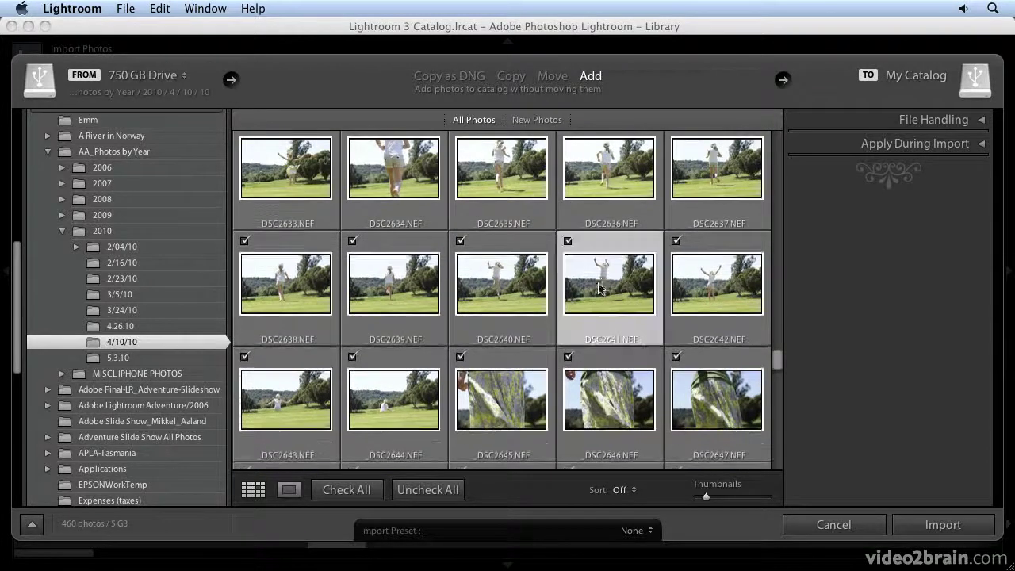
pyautogui.click(289, 490)
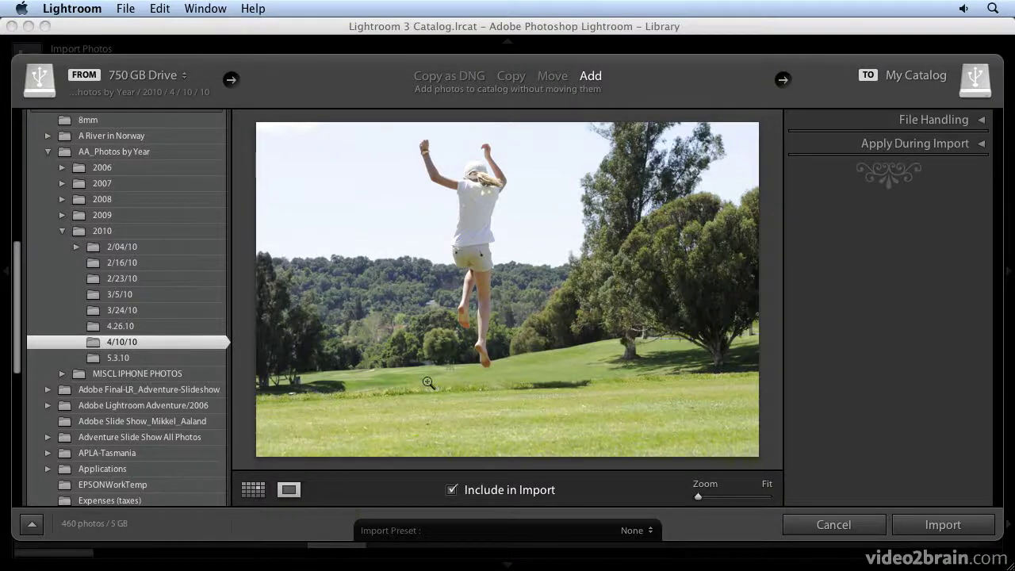
pyautogui.click(472, 191)
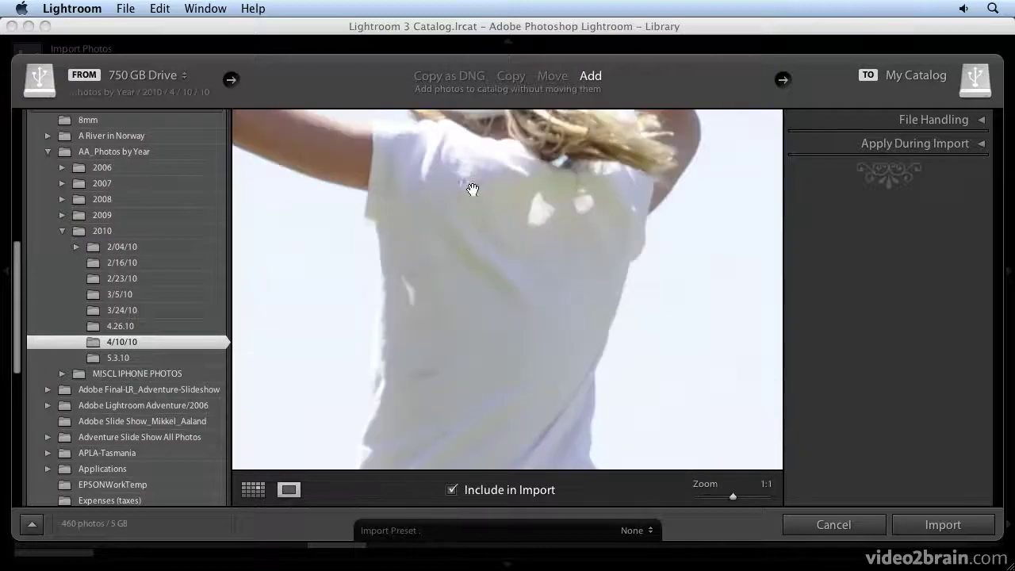
pyautogui.moveTo(494, 186); pyautogui.dragTo(608, 341)
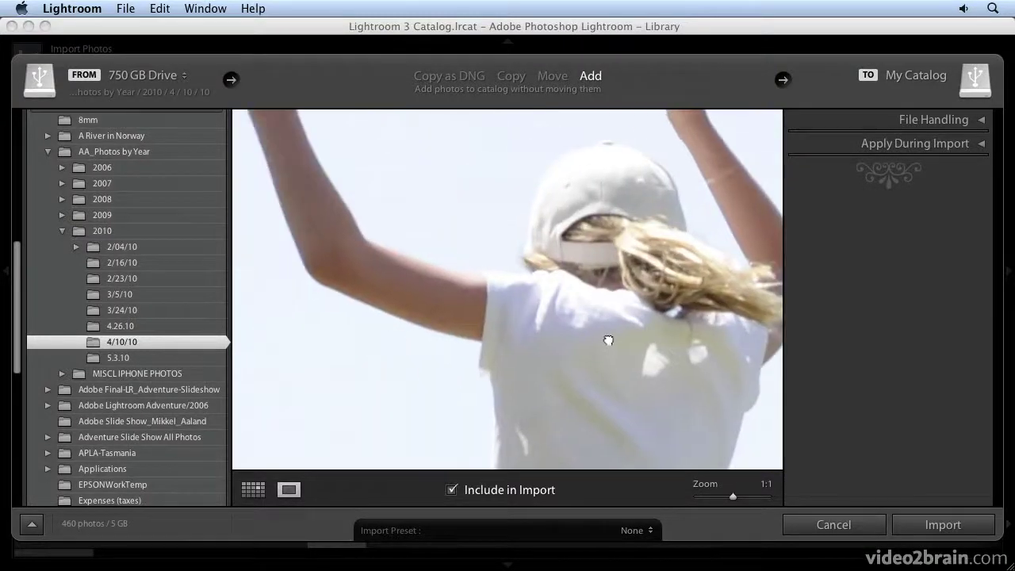
pyautogui.click(555, 281)
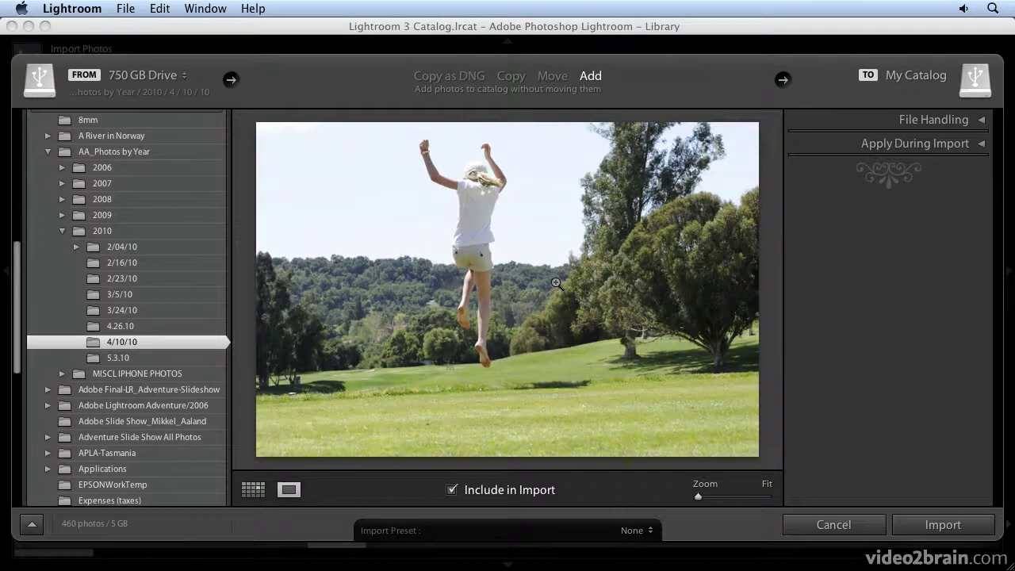
# Return to the thumbnail grid, reopen _DSC2641.NEF as a single large preview, and go back to the grid.
pyautogui.doubleClick(525, 272)
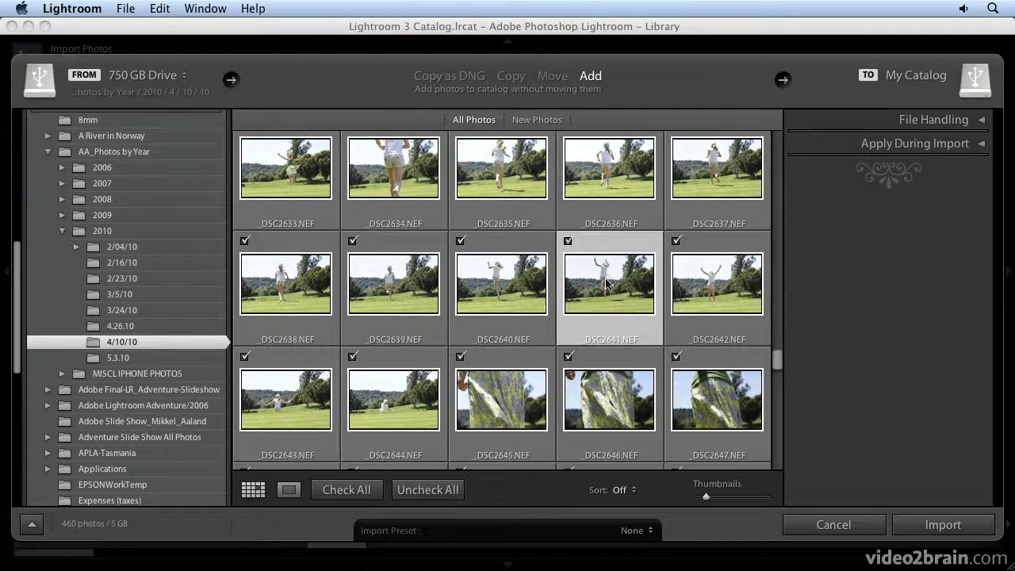
pyautogui.doubleClick(607, 283)
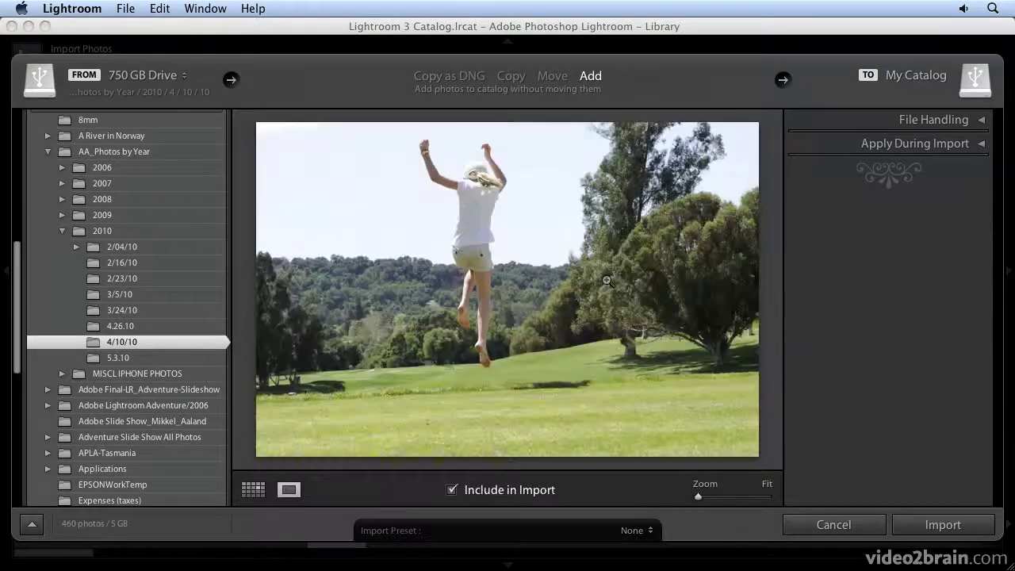
pyautogui.doubleClick(479, 253)
# Exclude _DSC2650.NEF from the import and include it again, and do the same with _DSC2646.NEF.
pyautogui.scroll(-2, 540, 302)
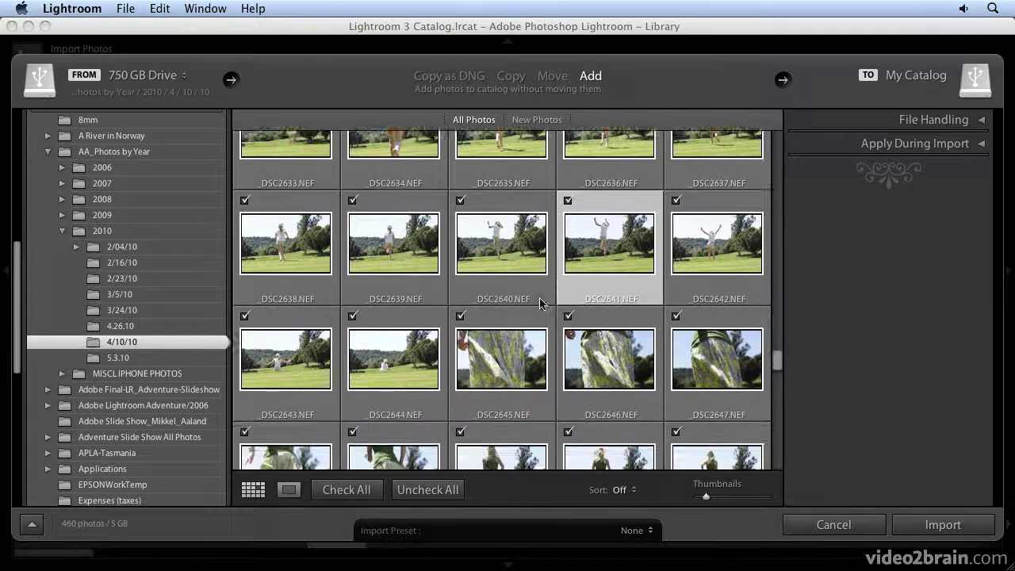
pyautogui.scroll(-2, 539, 302)
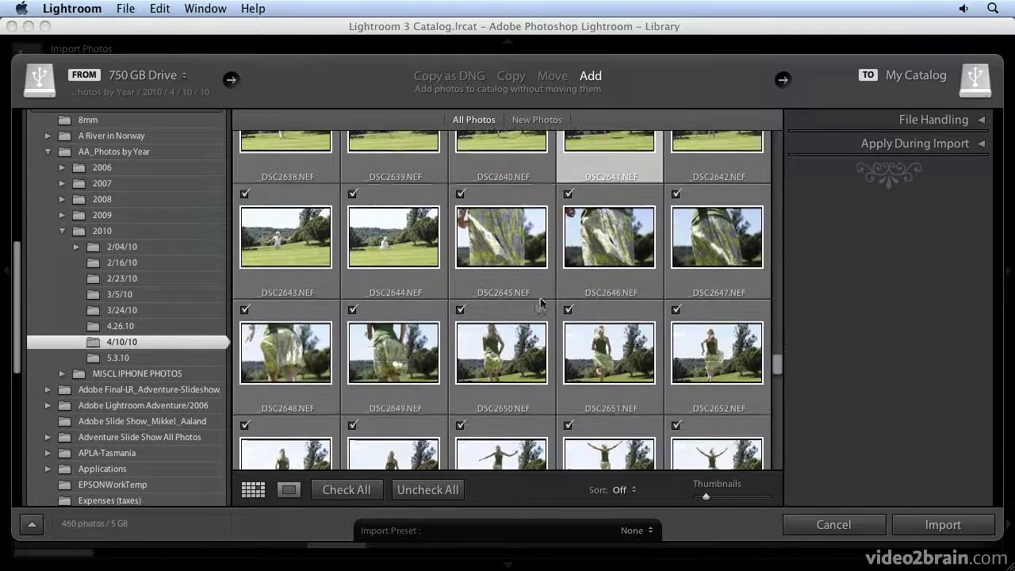
pyautogui.click(460, 311)
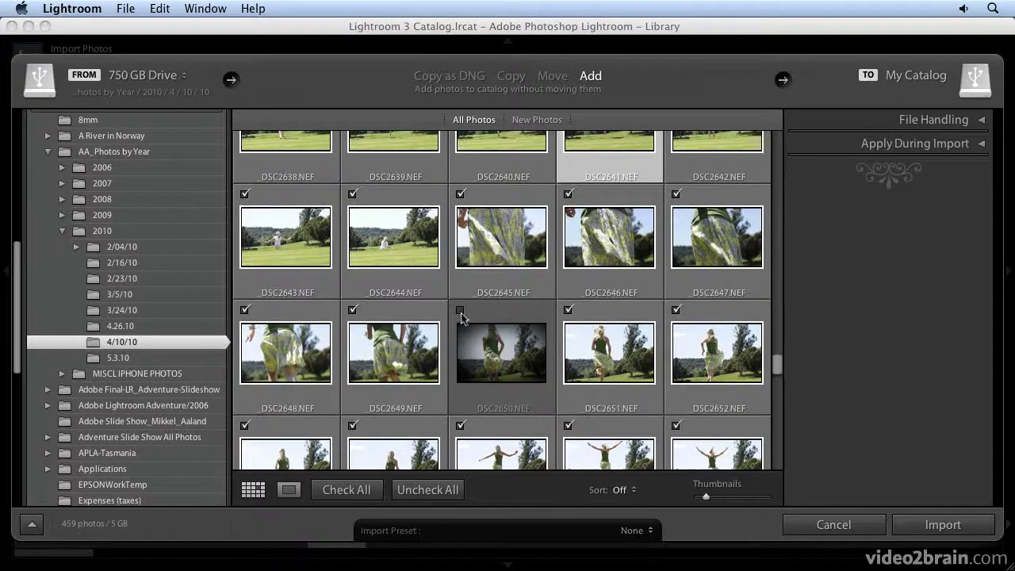
pyautogui.click(460, 311)
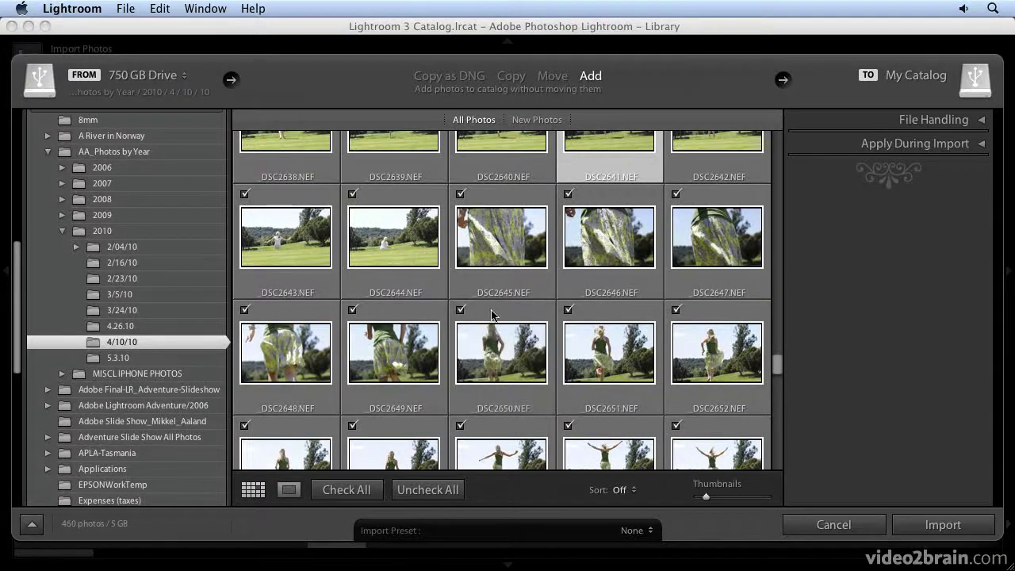
pyautogui.click(568, 195)
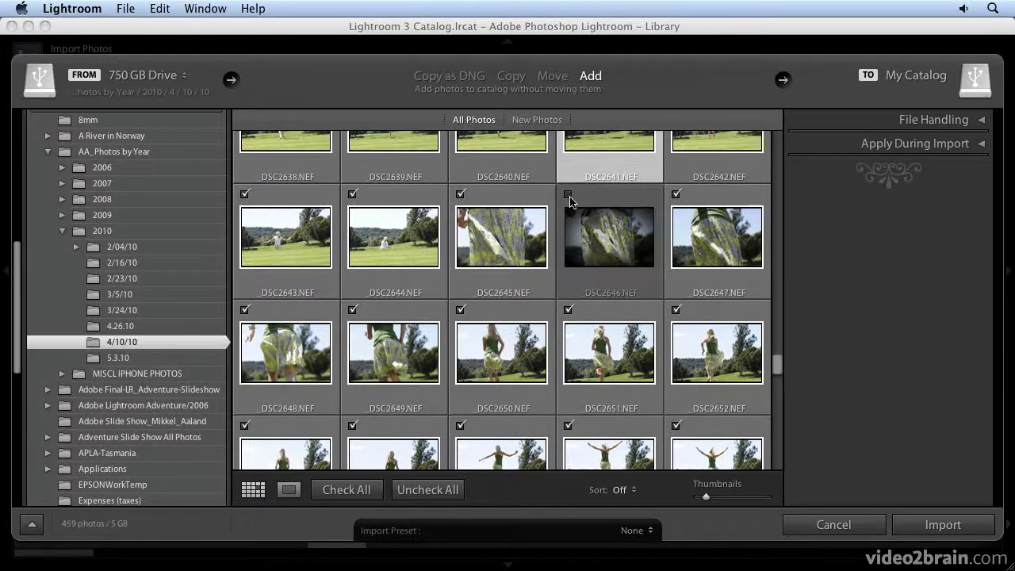
pyautogui.click(569, 196)
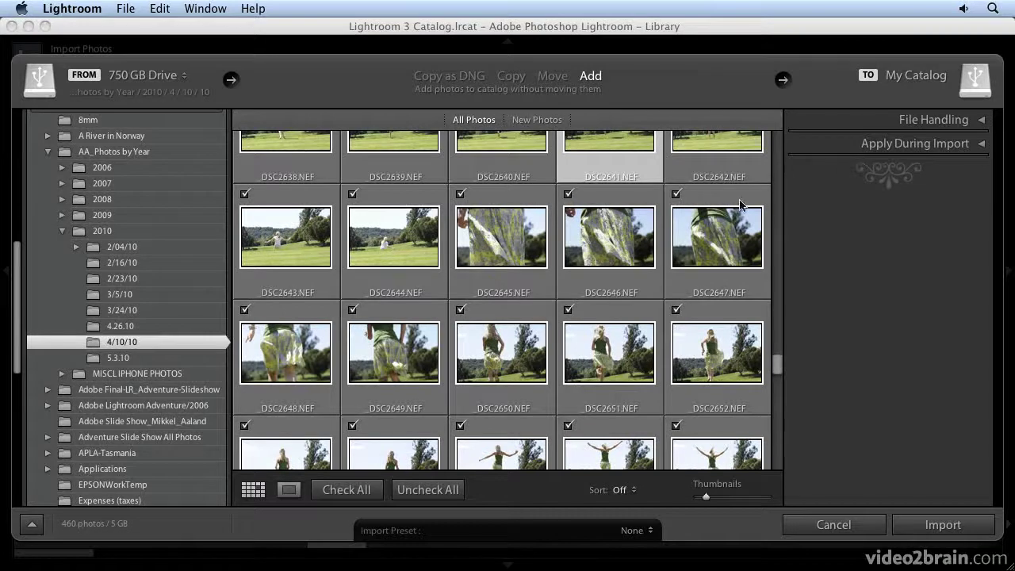
# Limit the import to _DSC2660.NEF and _DSC2661.NEF by excluding everything else, and include all the folder's photos again.
pyautogui.scroll(-1, 601, 295)
pyautogui.scroll(-3, 601, 295)
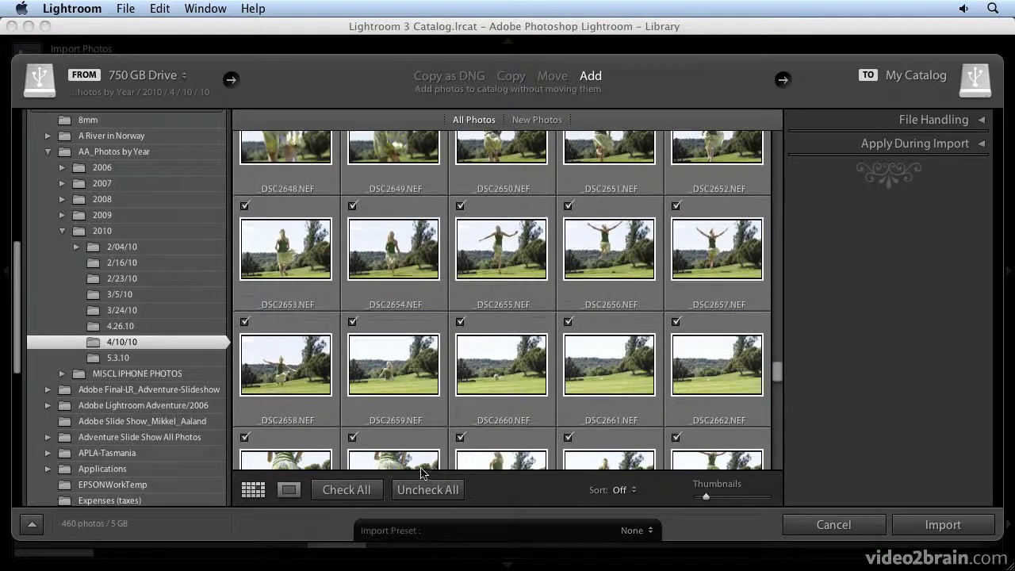
pyautogui.click(438, 493)
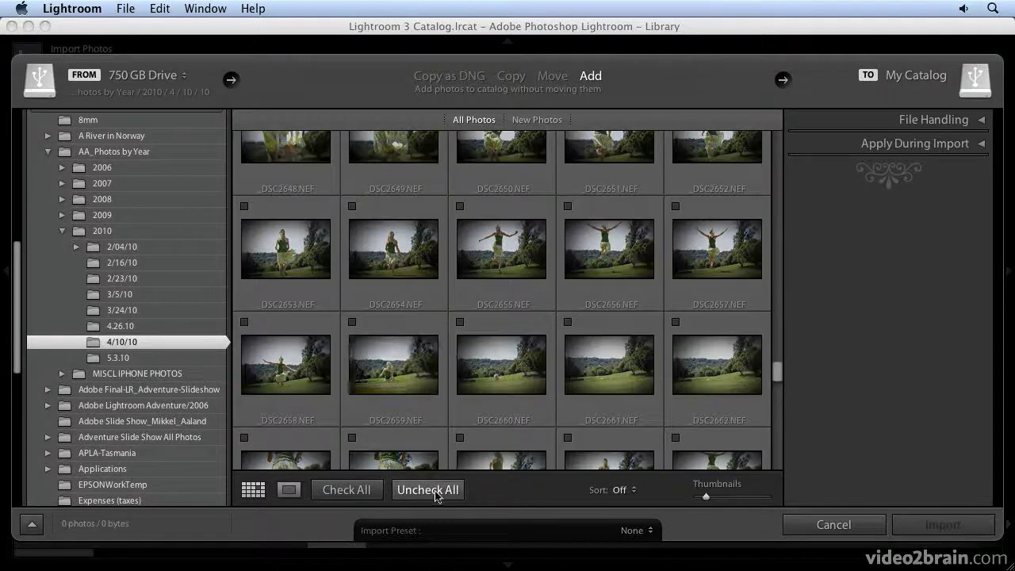
pyautogui.click(461, 321)
pyautogui.click(568, 321)
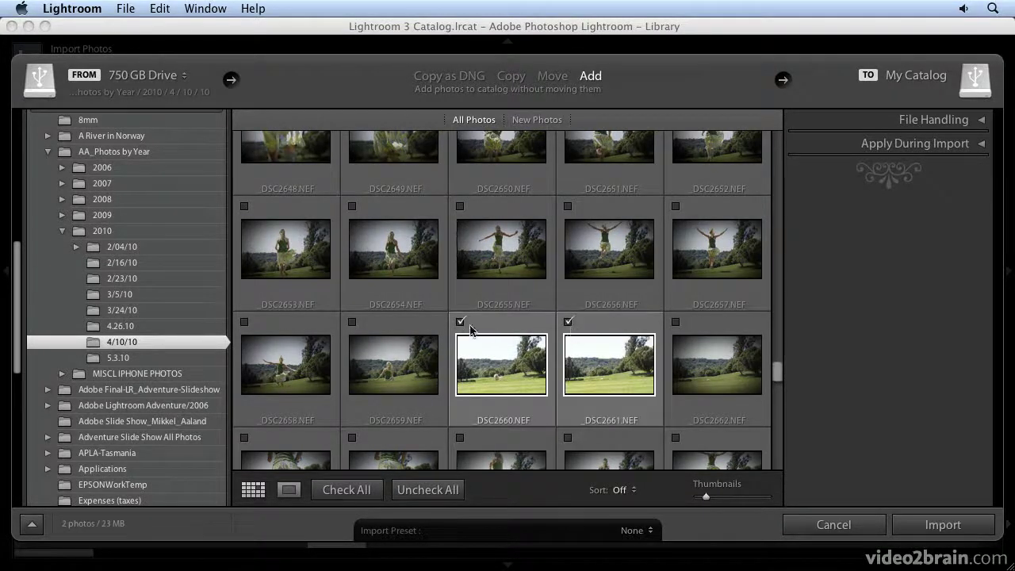
pyautogui.click(340, 489)
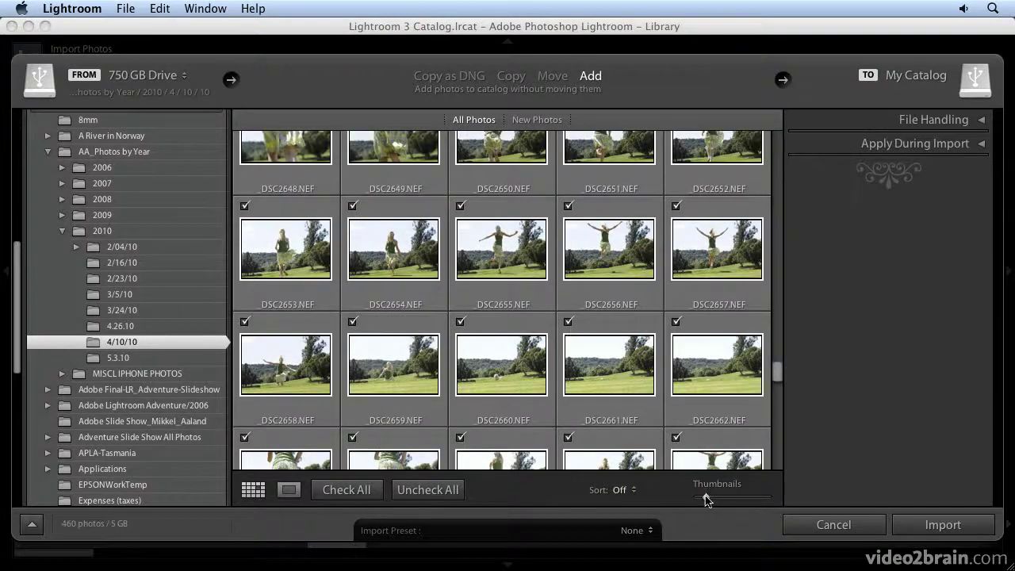
# Reduce the thumbnail size to fit seven photos per row and return to the first photos of the folder.
pyautogui.moveTo(707, 499)
pyautogui.mouseDown()
pyautogui.moveTo(730, 501)
pyautogui.moveTo(699, 497)
pyautogui.mouseUp()
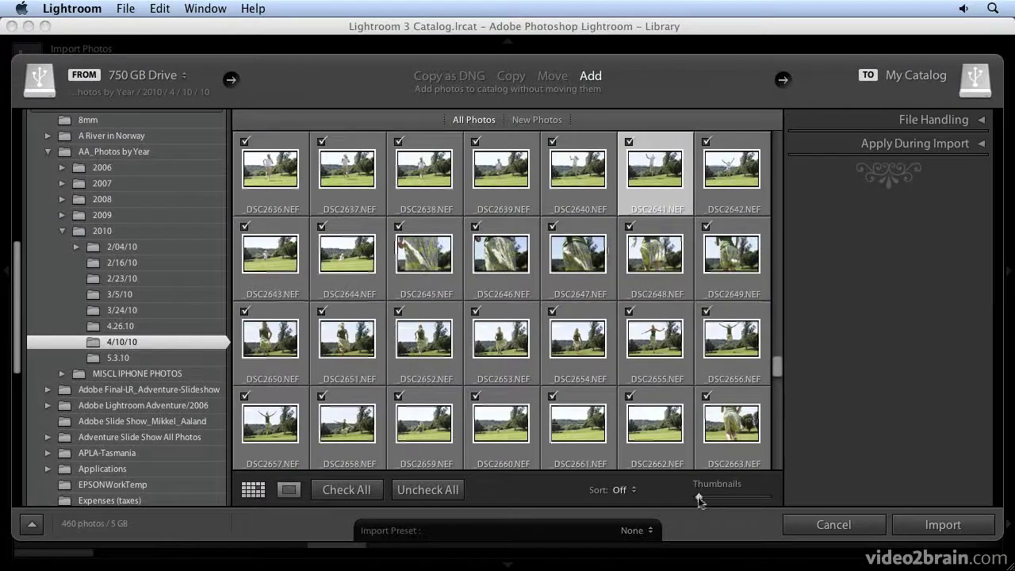
pyautogui.scroll(1, 663, 365)
pyautogui.scroll(10, 663, 365)
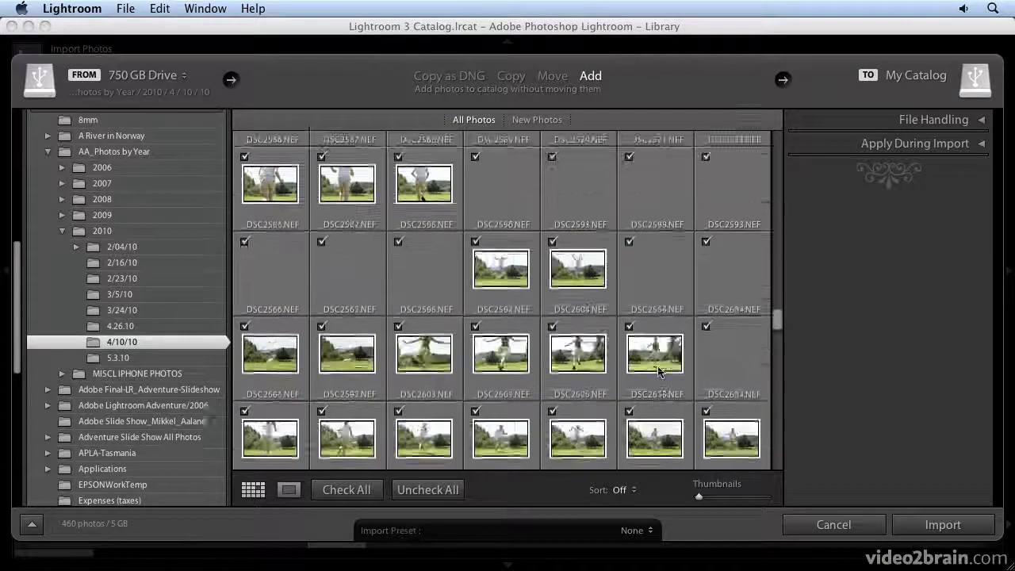
pyautogui.scroll(15, 658, 371)
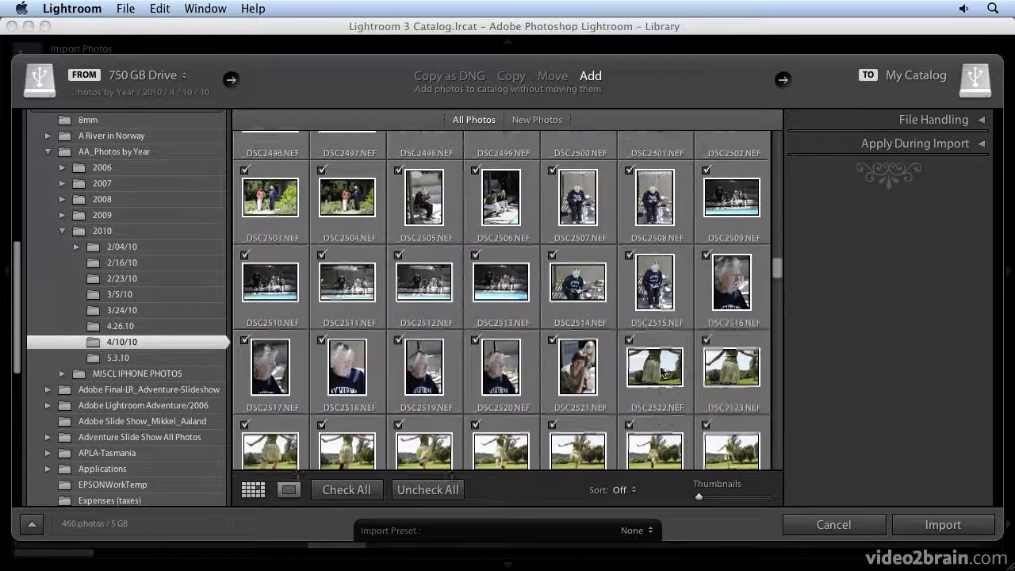
pyautogui.scroll(8, 663, 369)
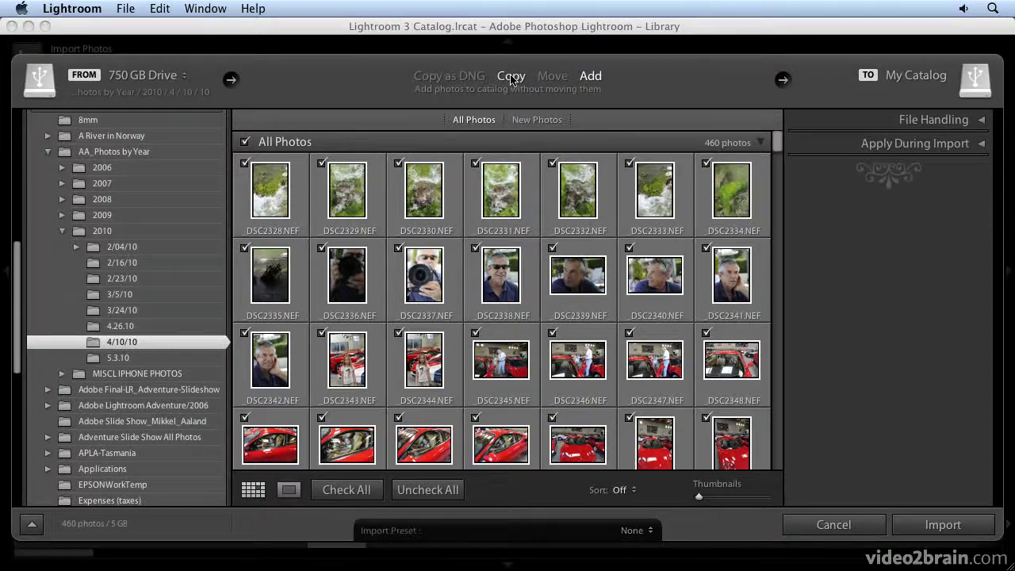
# Try the Move import method, review its File Renaming options, and return the import method to Add.
pyautogui.click(553, 79)
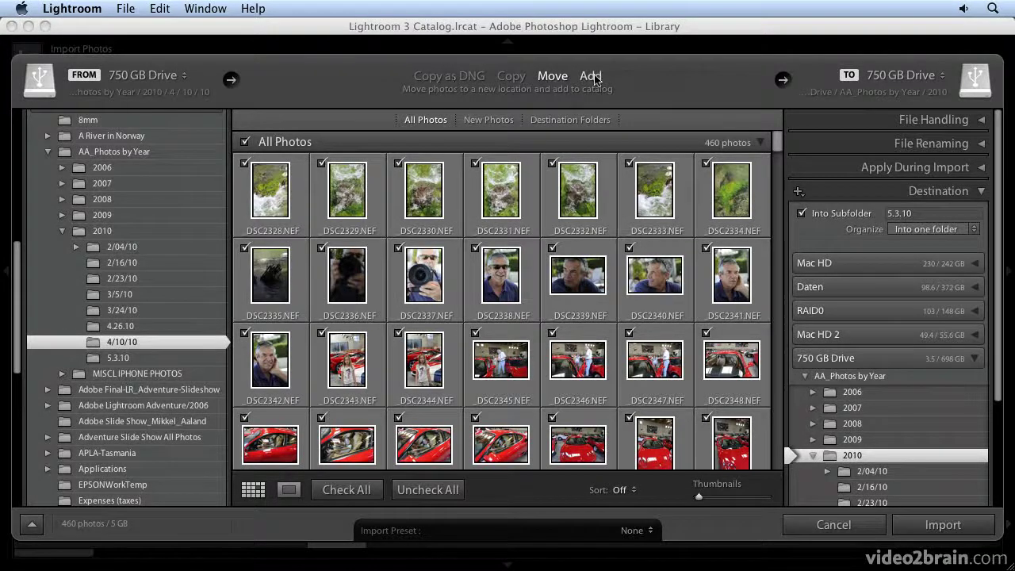
pyautogui.click(594, 77)
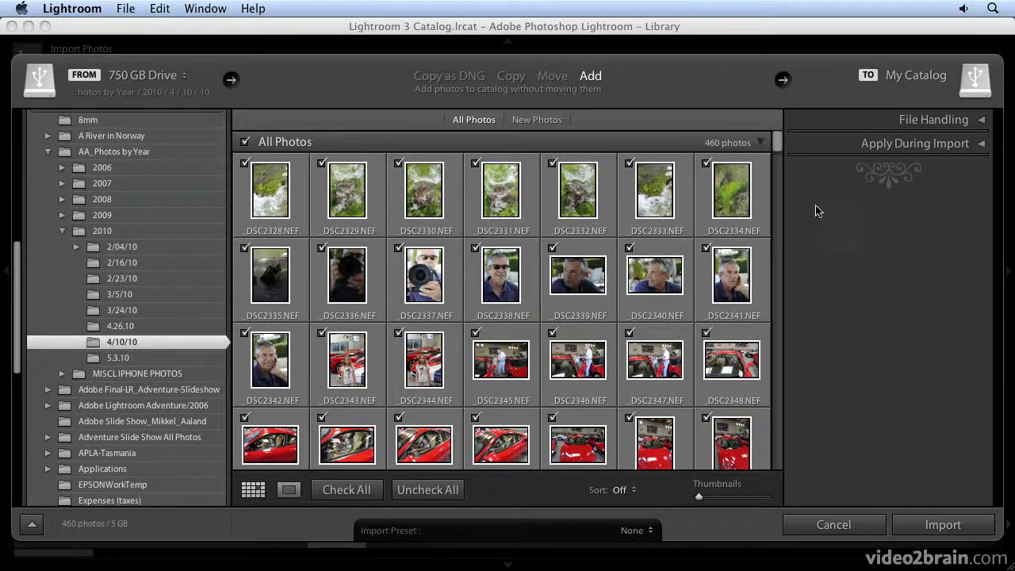
pyautogui.click(555, 78)
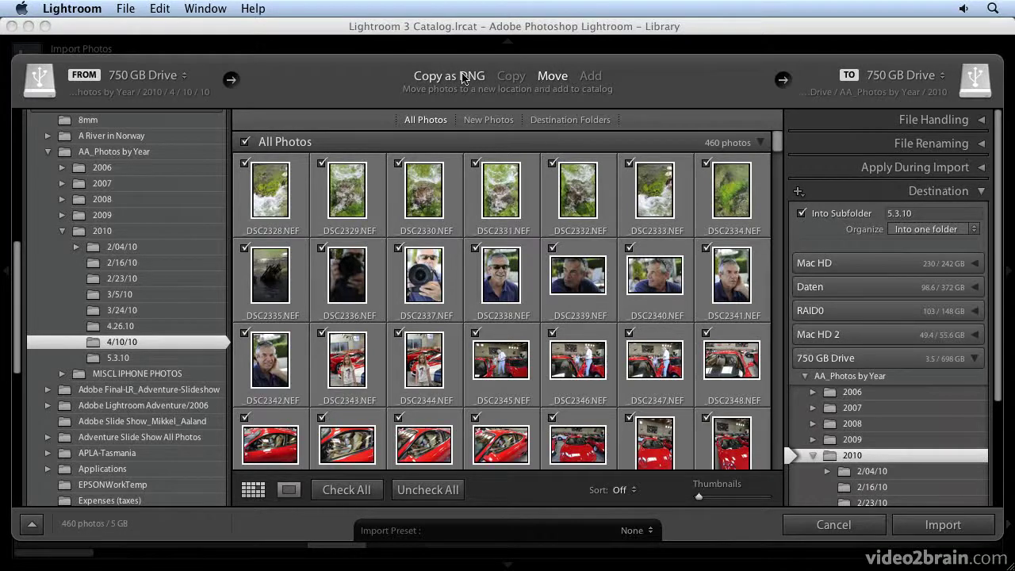
pyautogui.click(981, 145)
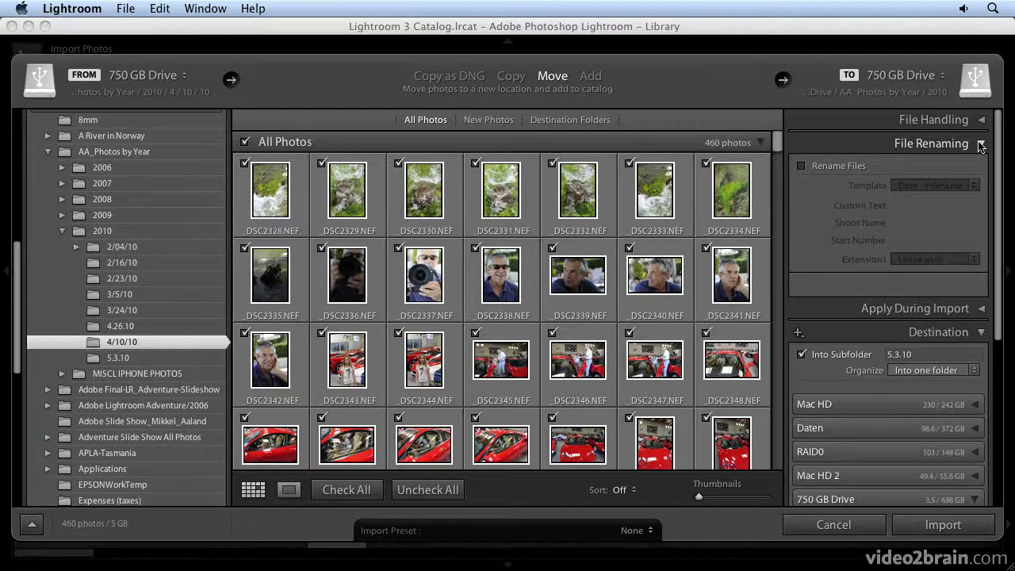
pyautogui.click(981, 145)
pyautogui.click(601, 81)
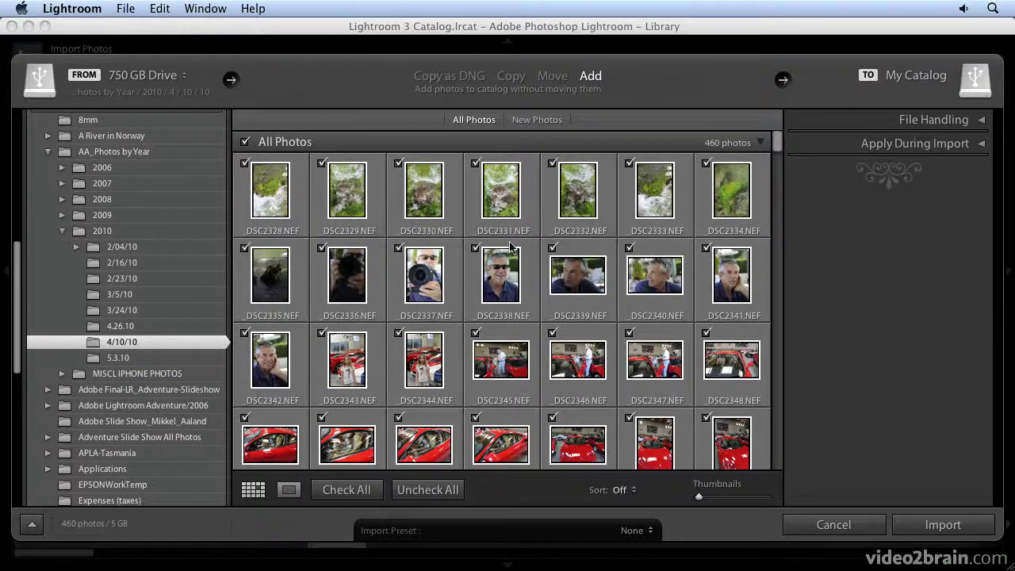
# Switch the import method to Copy and review its File Handling and Apply During Import options.
pyautogui.click(512, 77)
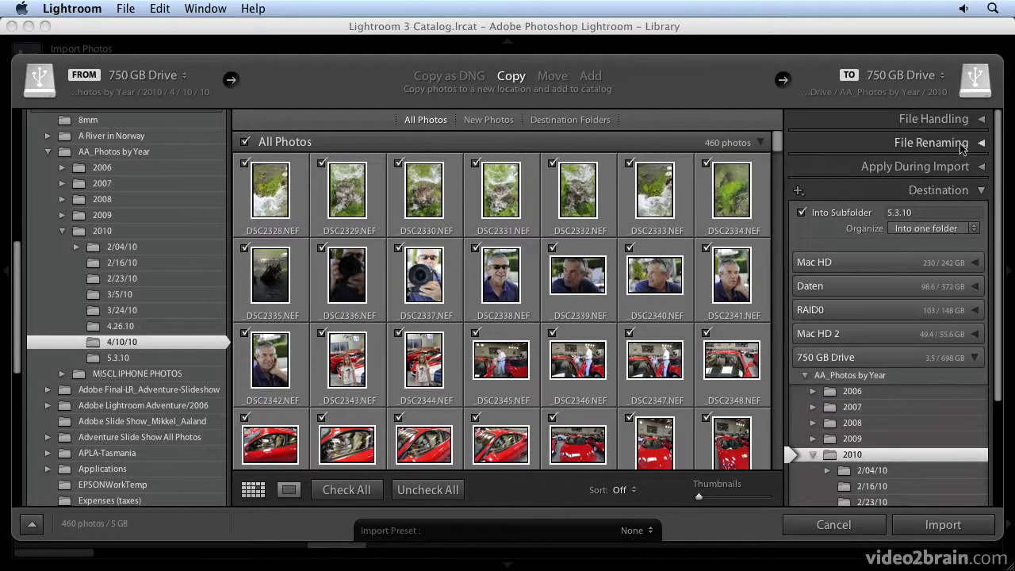
pyautogui.click(981, 119)
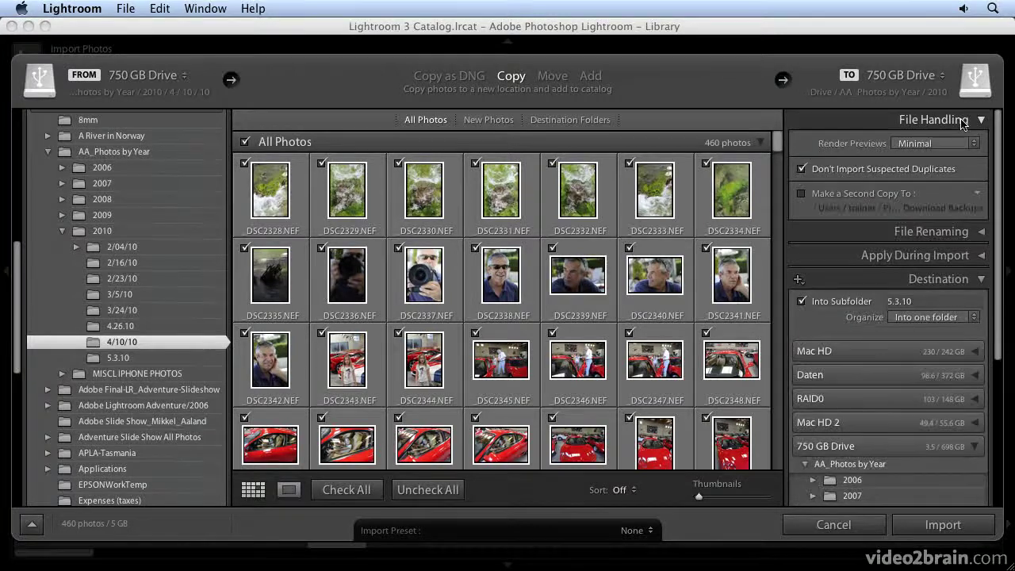
pyautogui.click(963, 120)
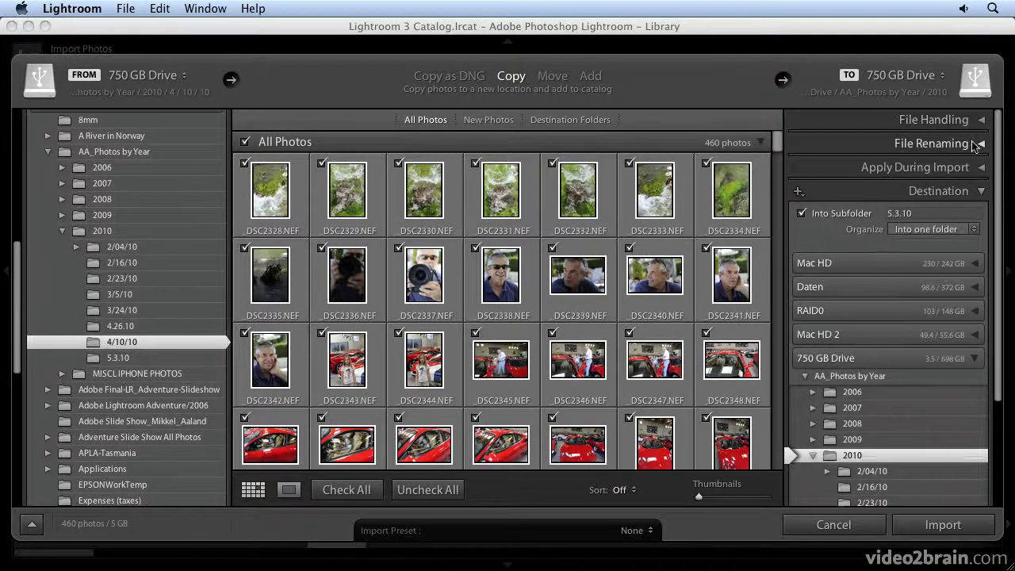
pyautogui.click(983, 168)
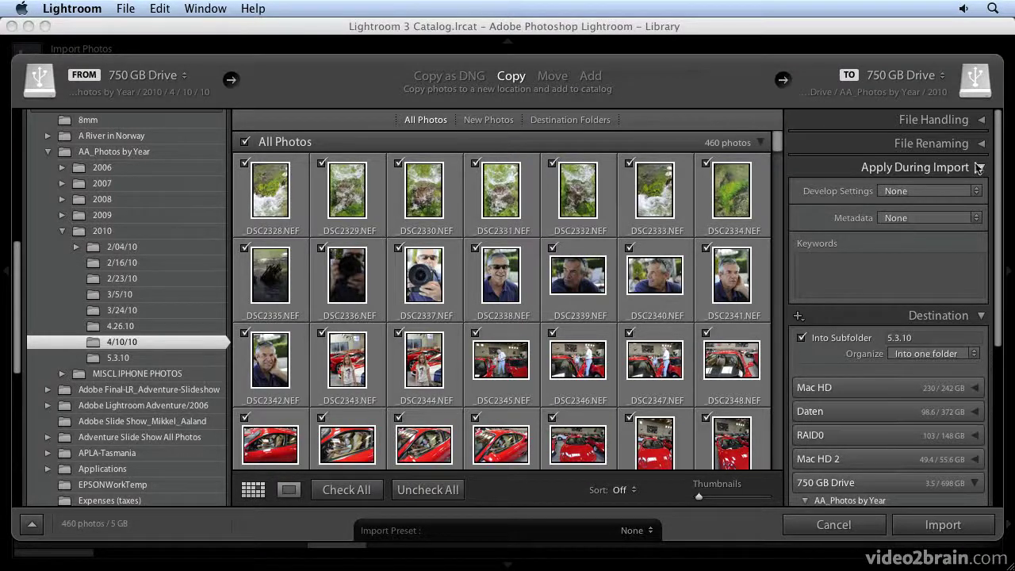
pyautogui.click(982, 169)
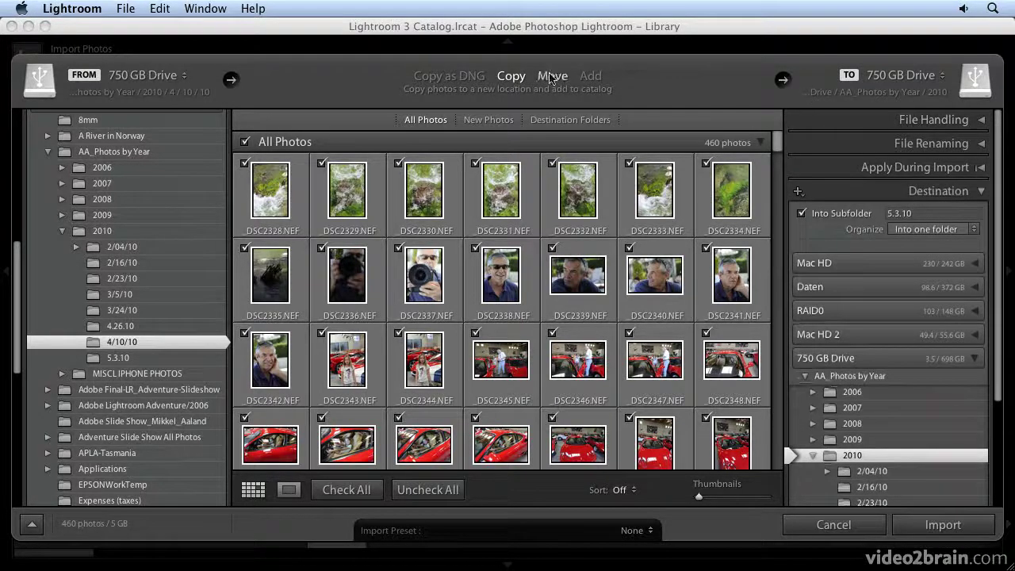
# Set the import method to Add and review the Apply During Import options offered for it.
pyautogui.click(591, 76)
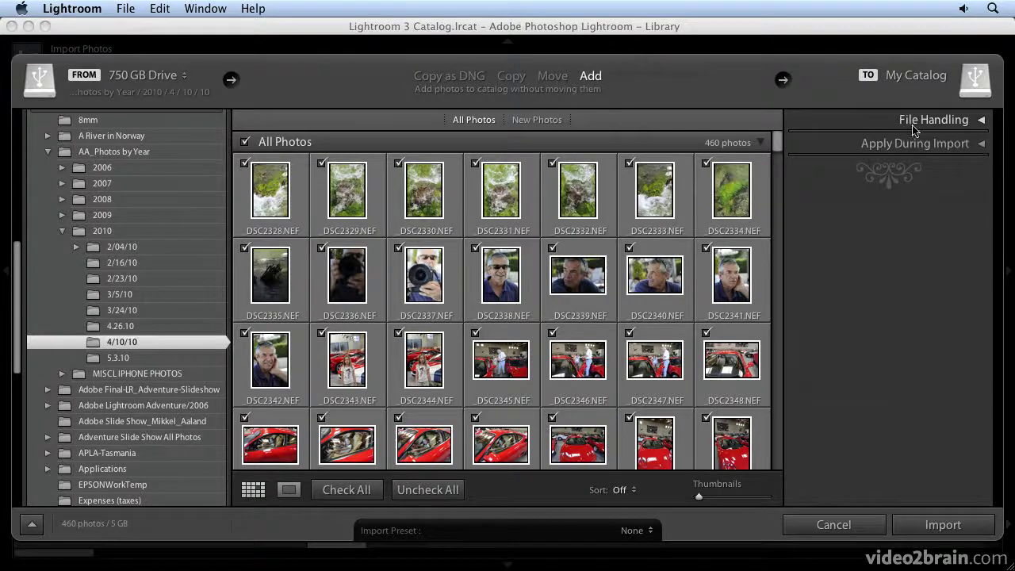
pyautogui.click(982, 144)
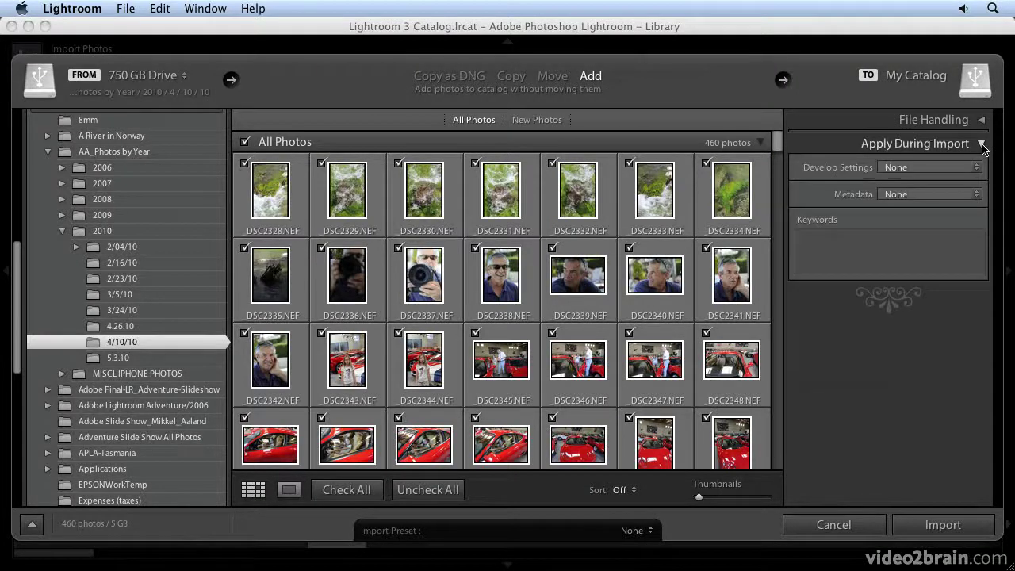
pyautogui.click(982, 144)
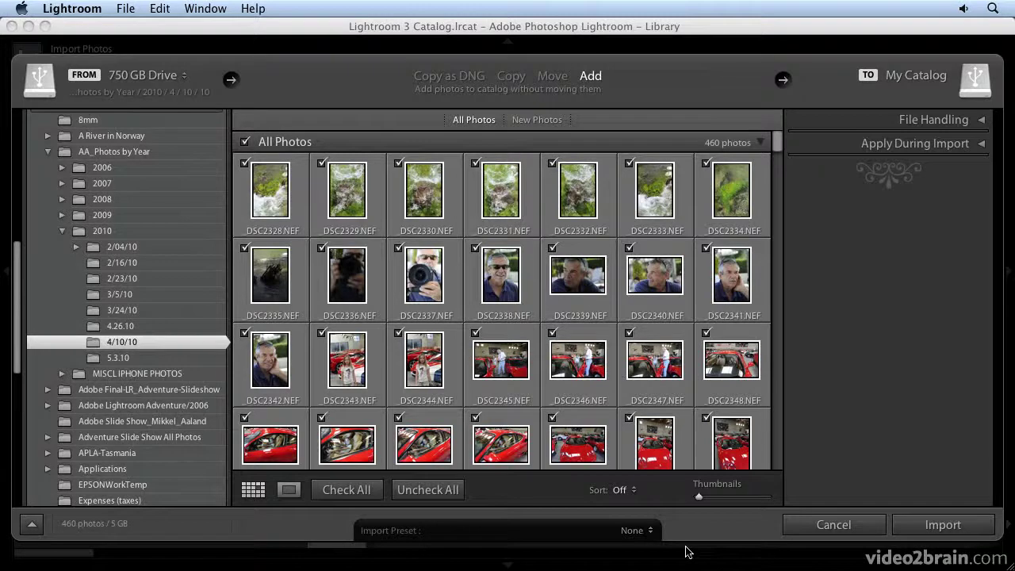
# Keep the import preset at None and import all photos of the 4/10/10 folder into the catalog.
pyautogui.click(644, 533)
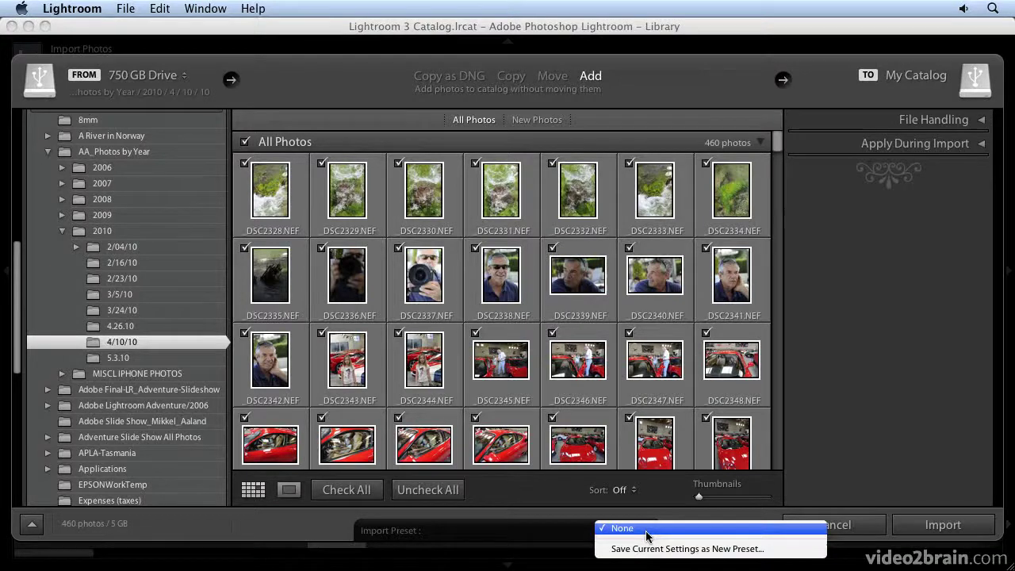
pyautogui.click(645, 531)
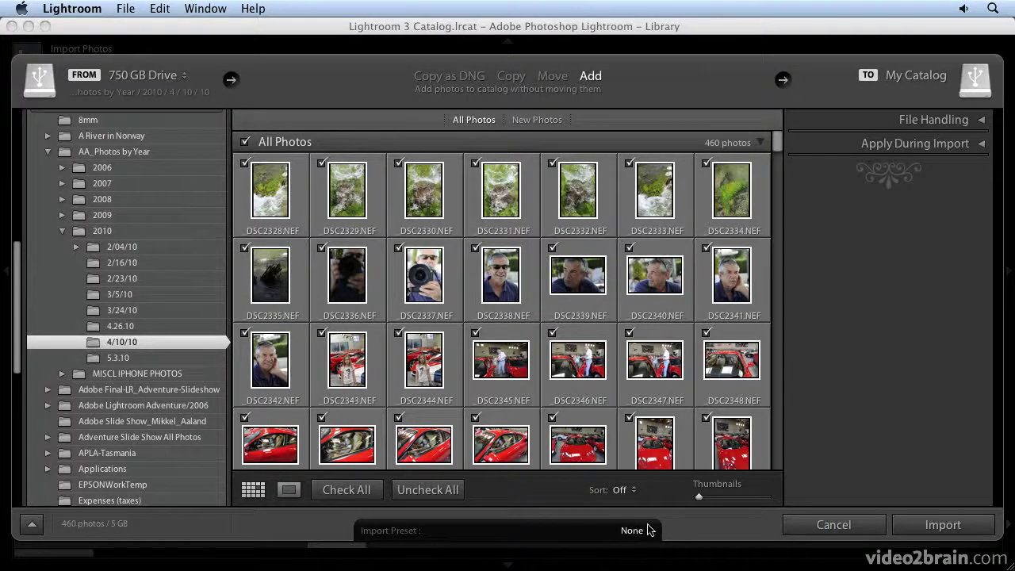
pyautogui.click(648, 532)
pyautogui.click(646, 530)
pyautogui.click(943, 523)
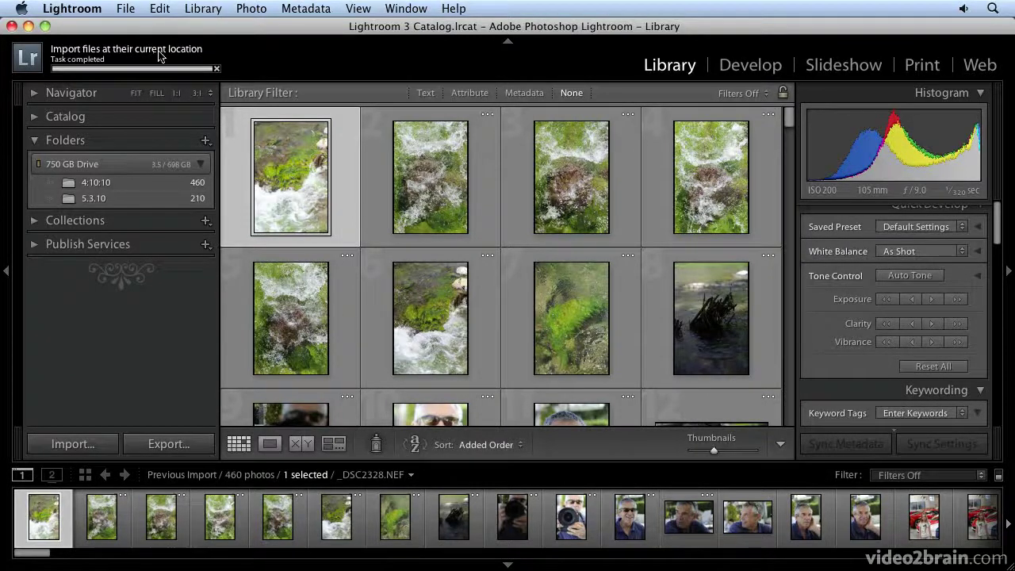
# Open _DSC2329.NEF in Loupe view and inspect the splashing water at 1:1.
pyautogui.doubleClick(437, 199)
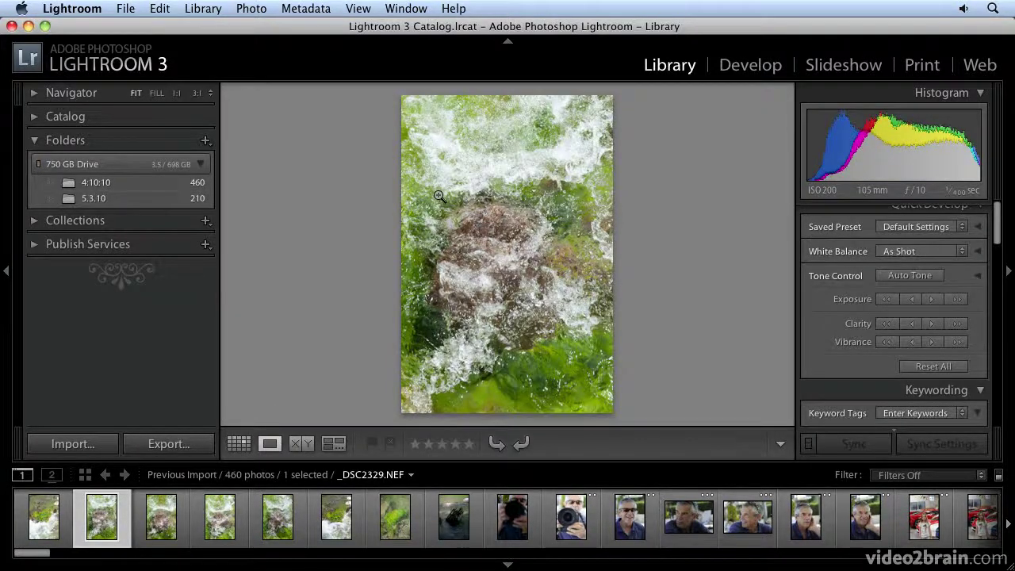
pyautogui.click(519, 230)
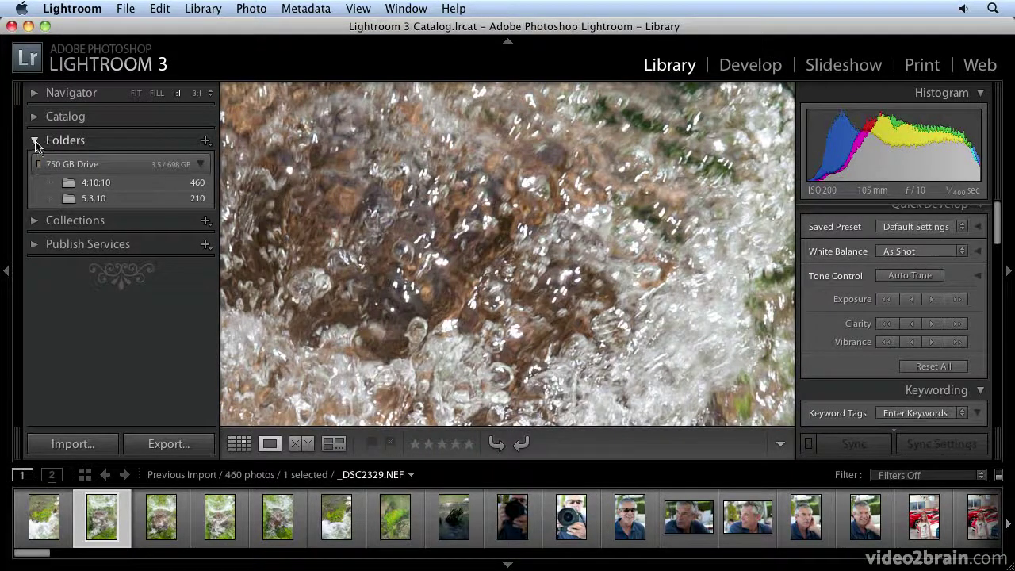
# Show the imported 4:10:10 folder, expand the Catalog section, and display the Previous Import photos.
pyautogui.click(87, 187)
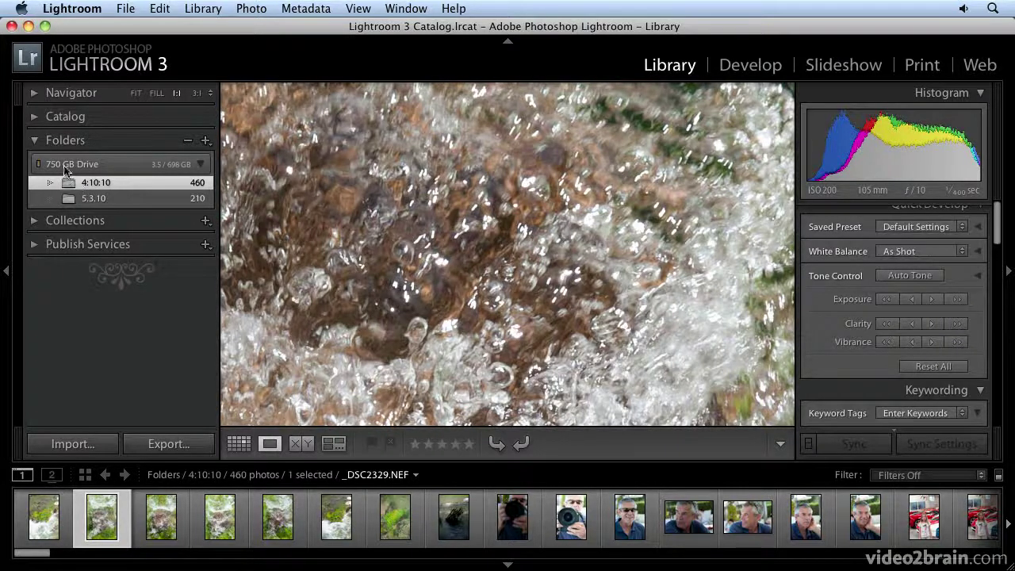
pyautogui.click(35, 117)
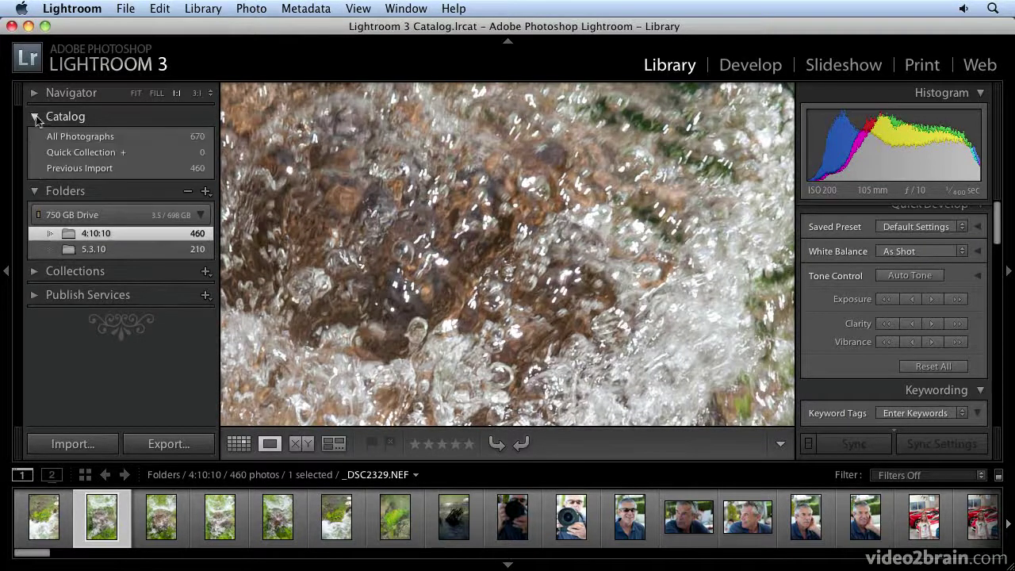
pyautogui.click(86, 168)
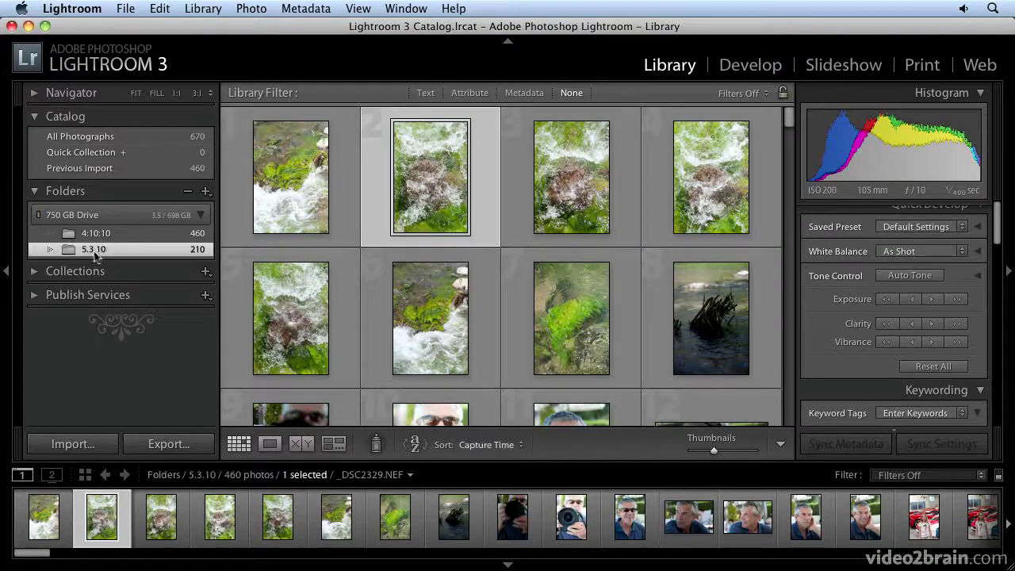
# Show the photos of the 5.3.10 folder and browse through its thumbnails.
pyautogui.click(94, 249)
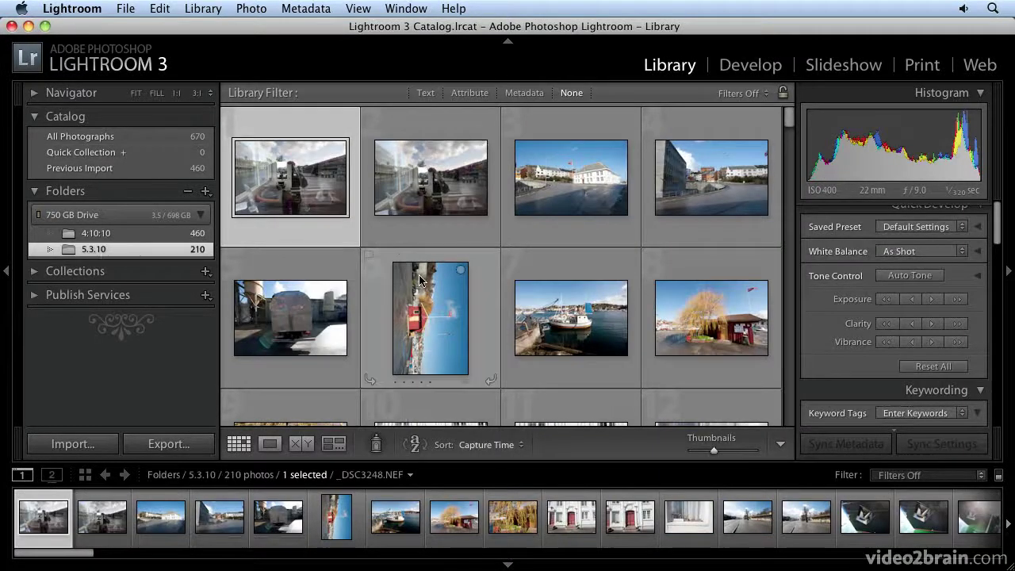
pyautogui.scroll(-2, 386, 272)
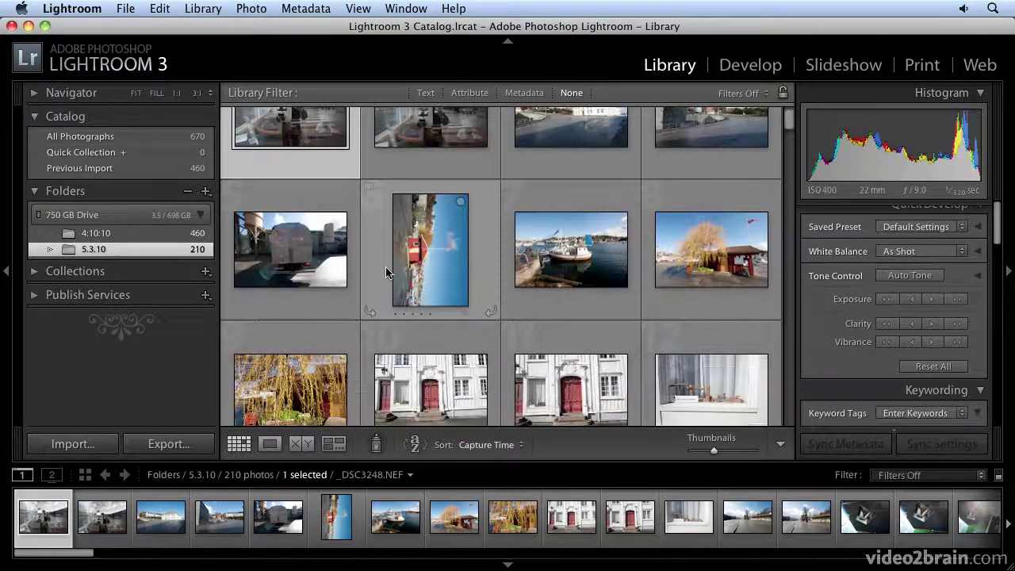
pyautogui.scroll(-8, 387, 272)
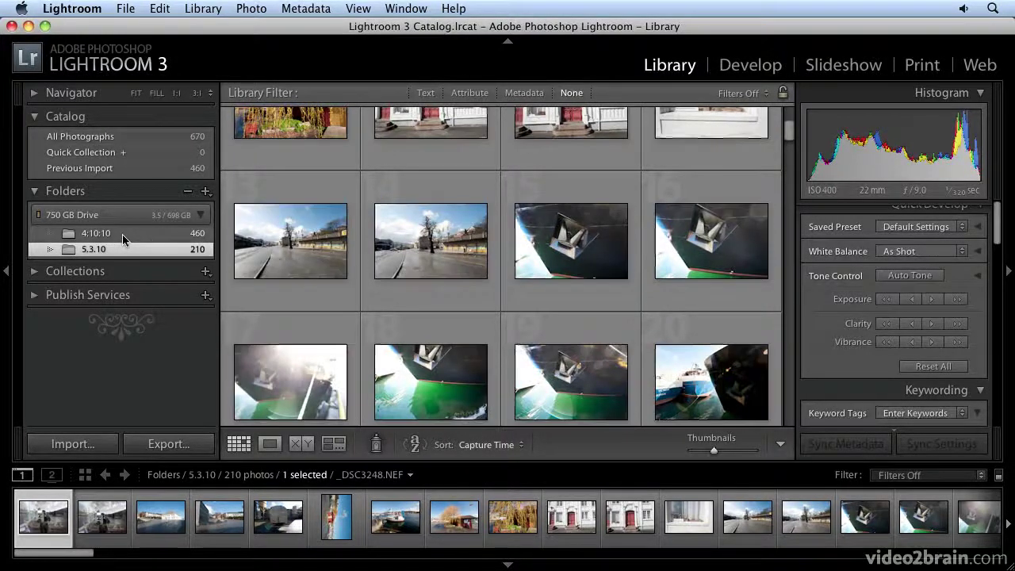
pyautogui.moveTo(122, 234)
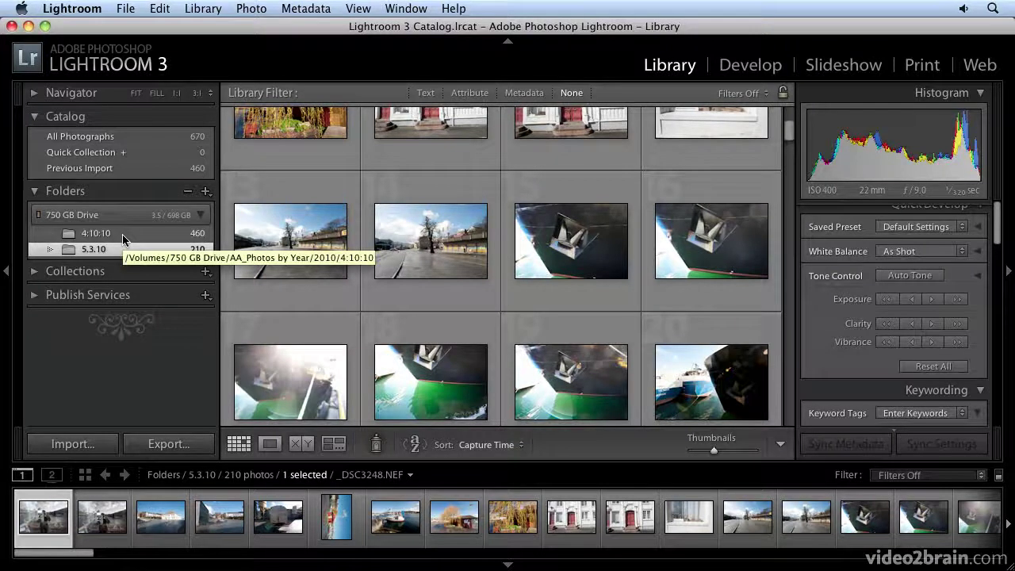